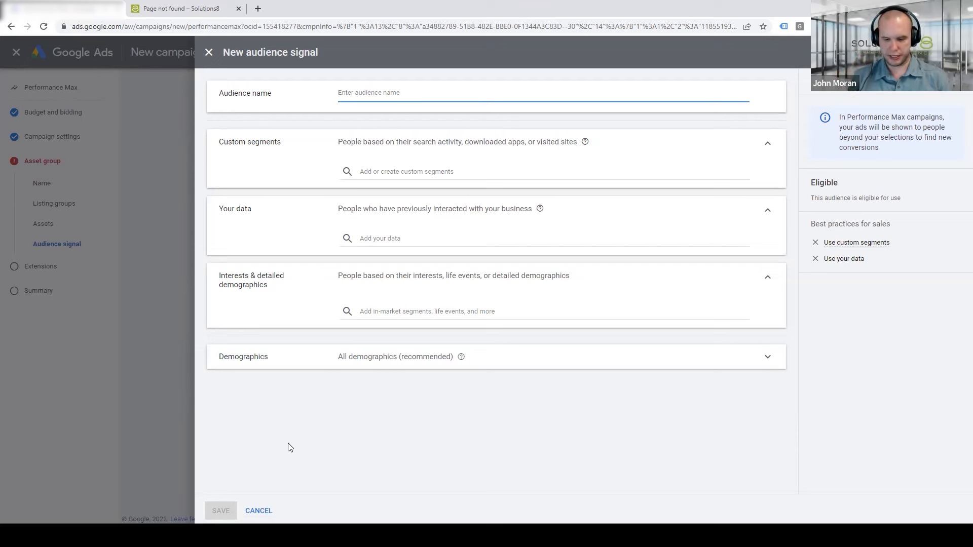
Name the new audience signal "Interest & Demo"
type("Interest")
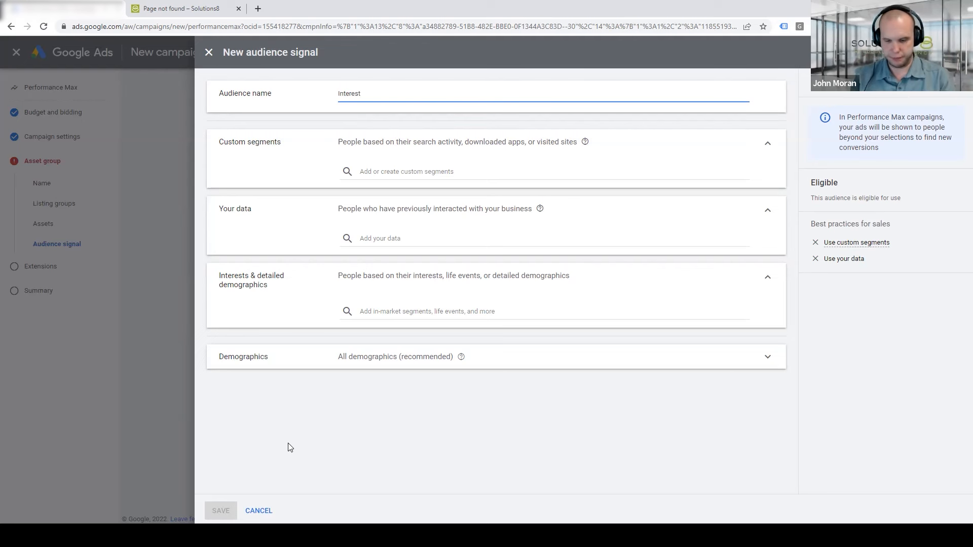
type("& Demo")
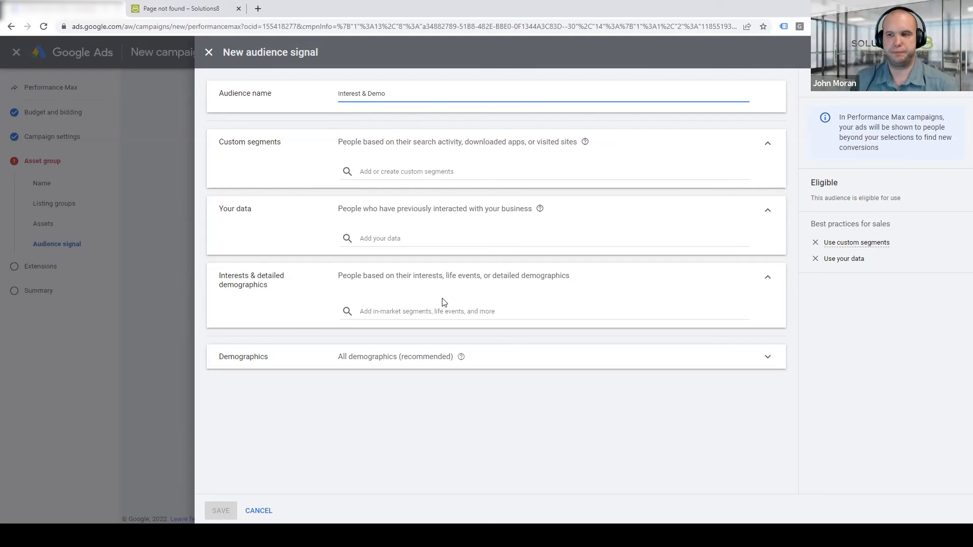
Search interest segments for wallets and add Wallets, Credit Card Wallets and RFID Blocking to the signal
left_click(383, 312)
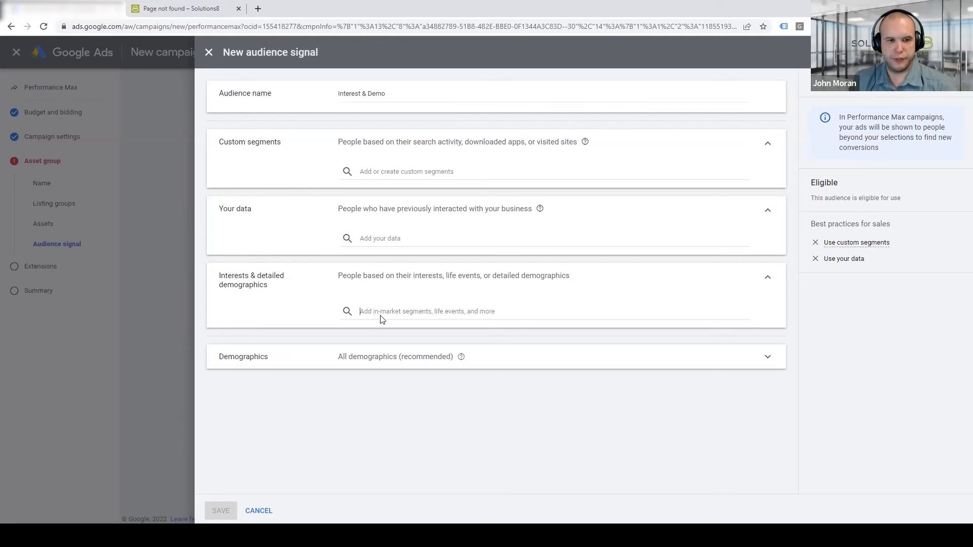
type("wallets")
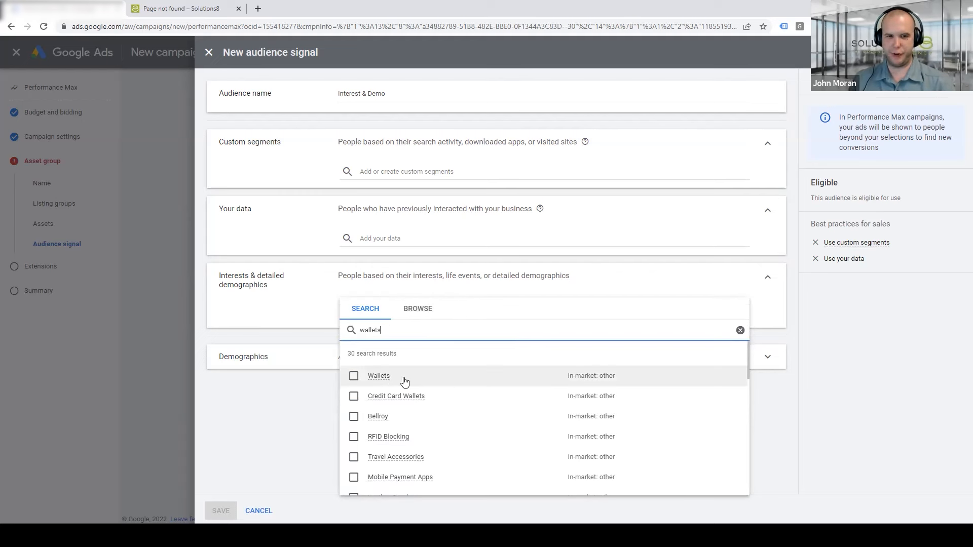
mouse_move(388, 381)
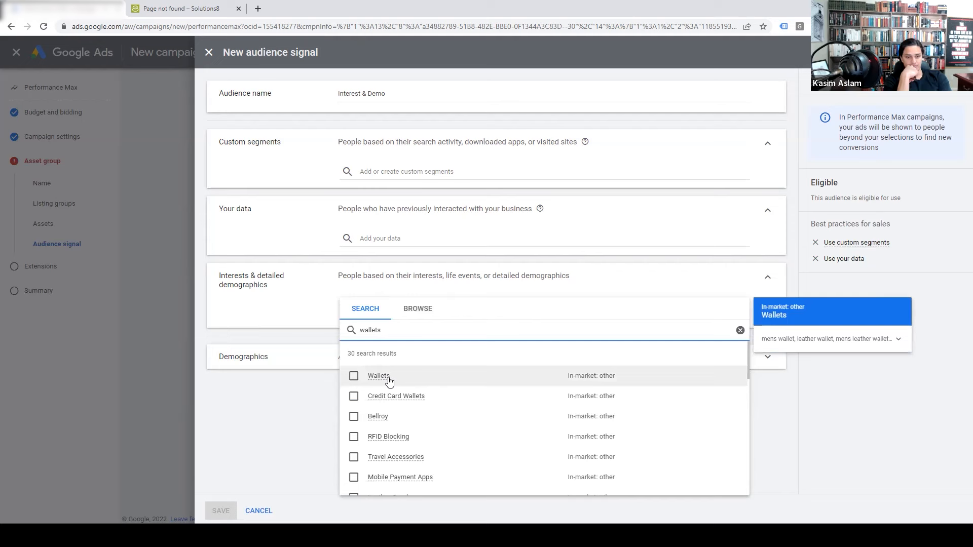
left_click(812, 344)
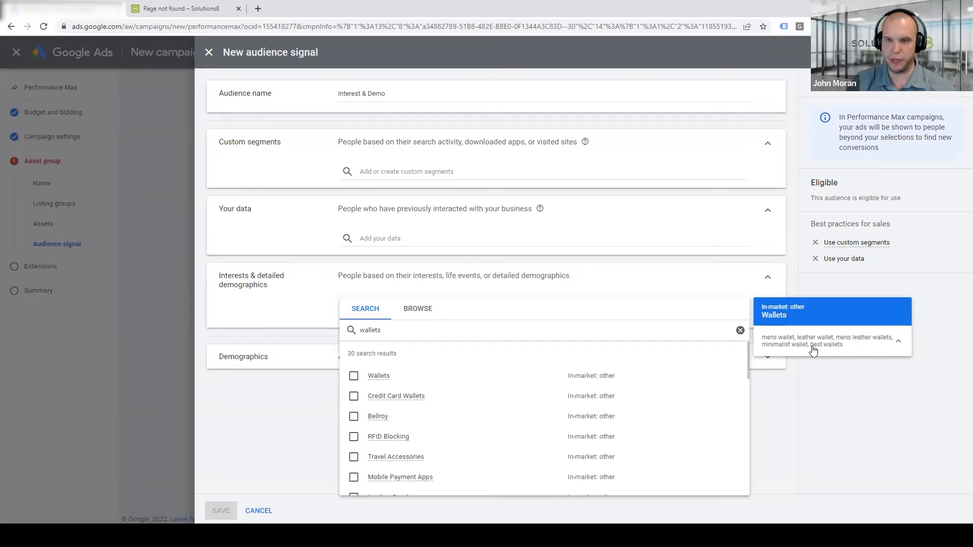
left_click(355, 378)
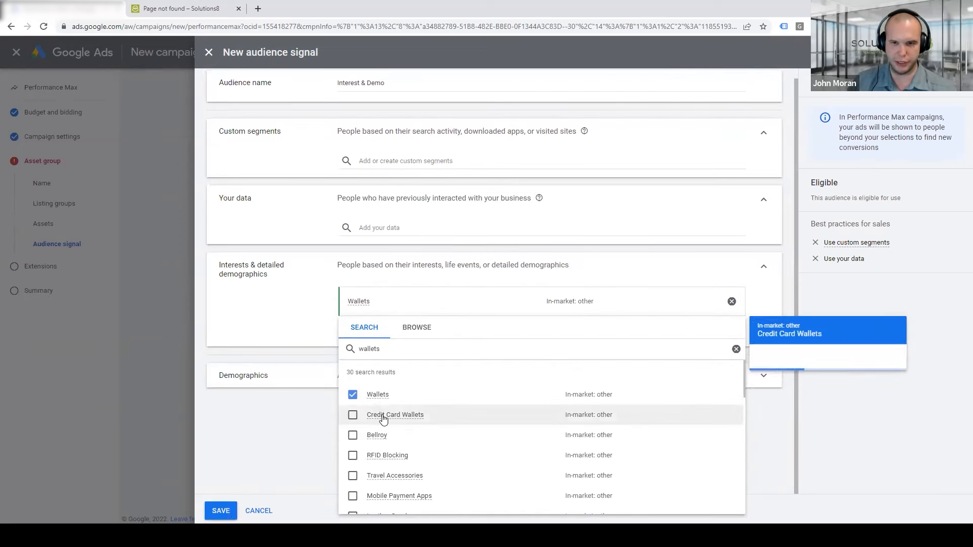
left_click(353, 418)
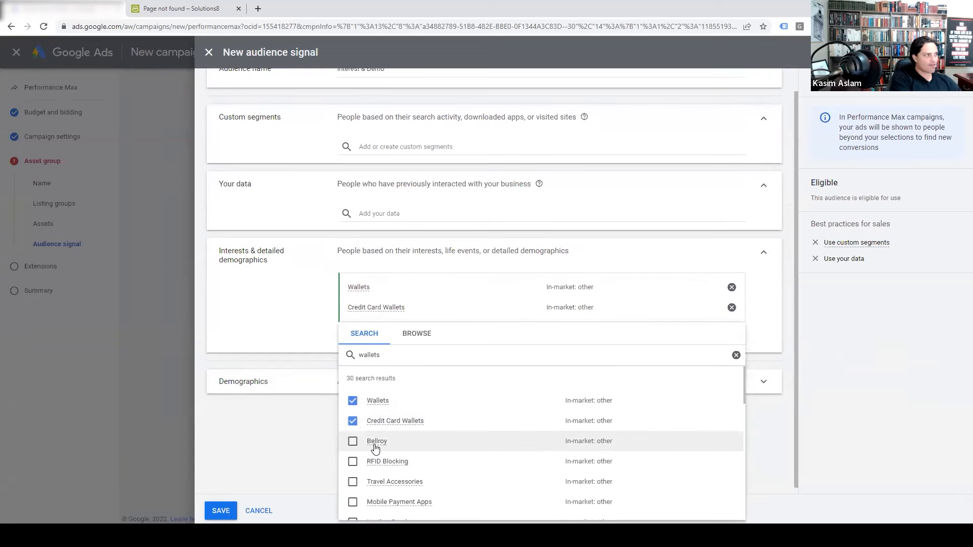
mouse_move(376, 448)
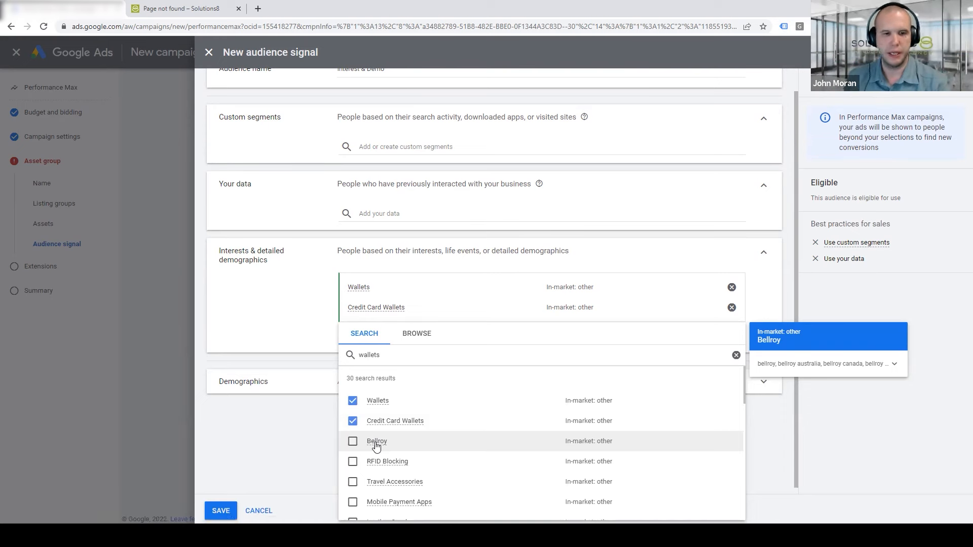
left_click(353, 462)
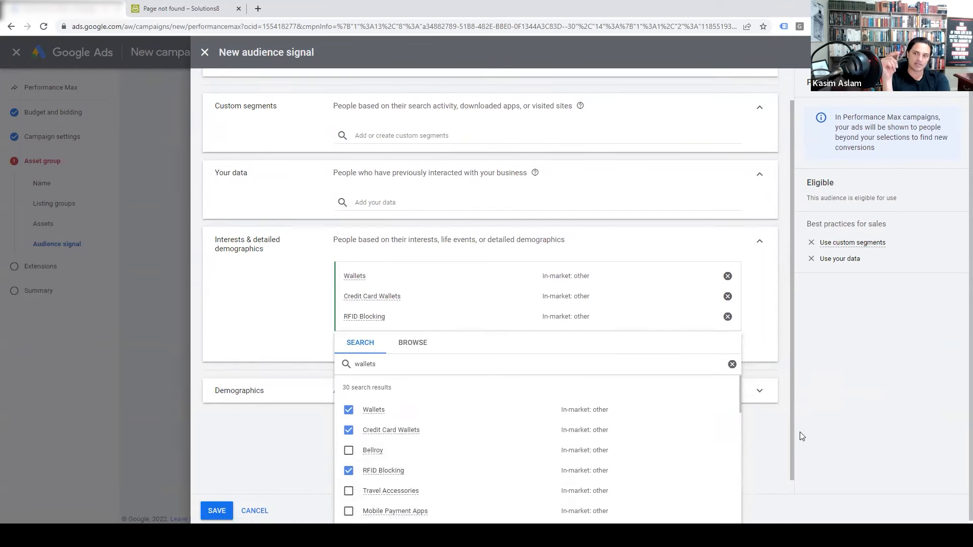
Browse the wallets results, then search interest segments for bicycles and clear the search without adding any
scroll(791, 431, "down", 1)
scroll(787, 424, "up", 2)
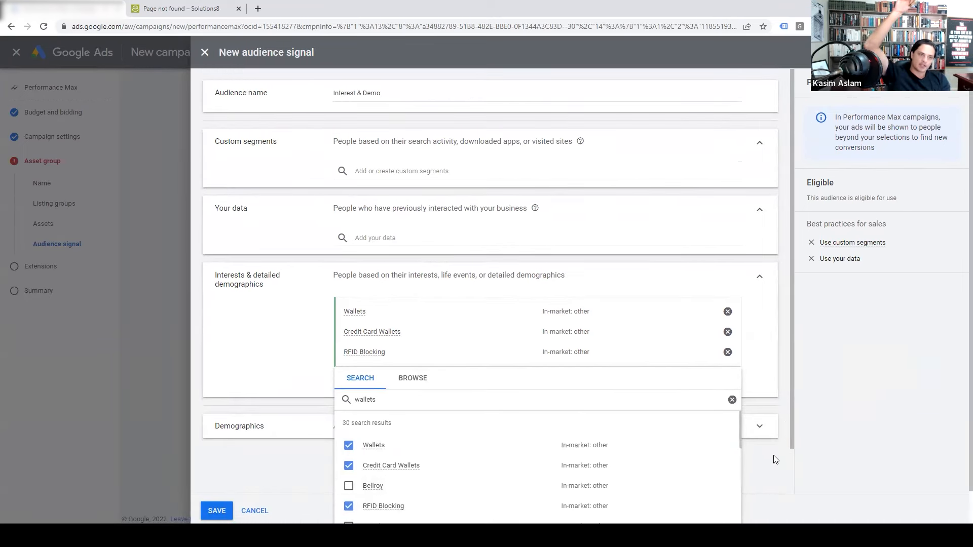
scroll(794, 385, "down", 2)
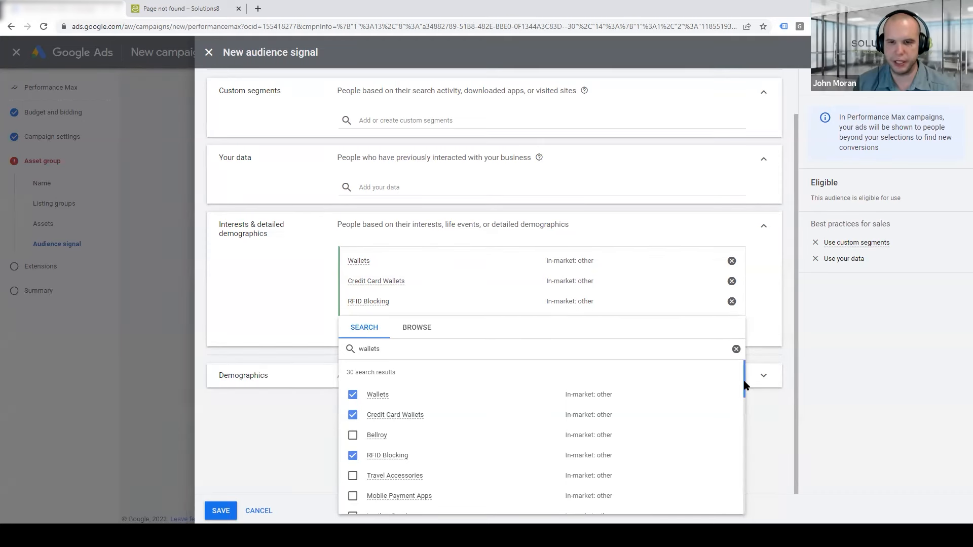
scroll(744, 392, "down", 2)
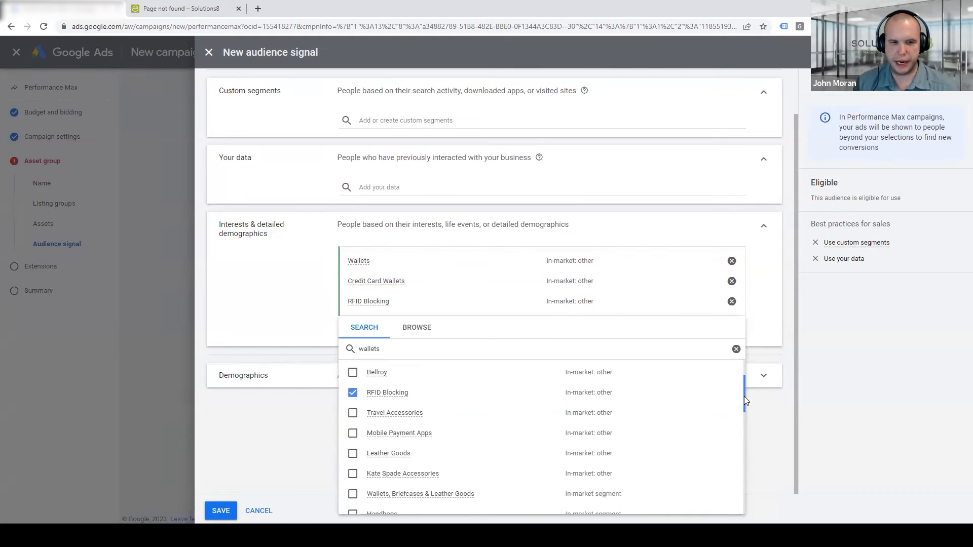
scroll(744, 389, "up", 1)
scroll(745, 385, "up", 2)
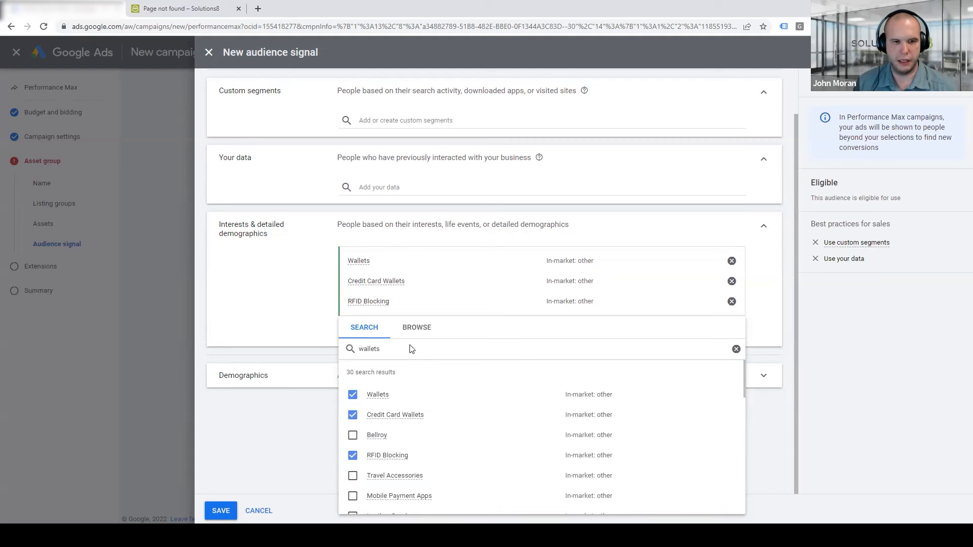
left_click(368, 348)
left_click(368, 350)
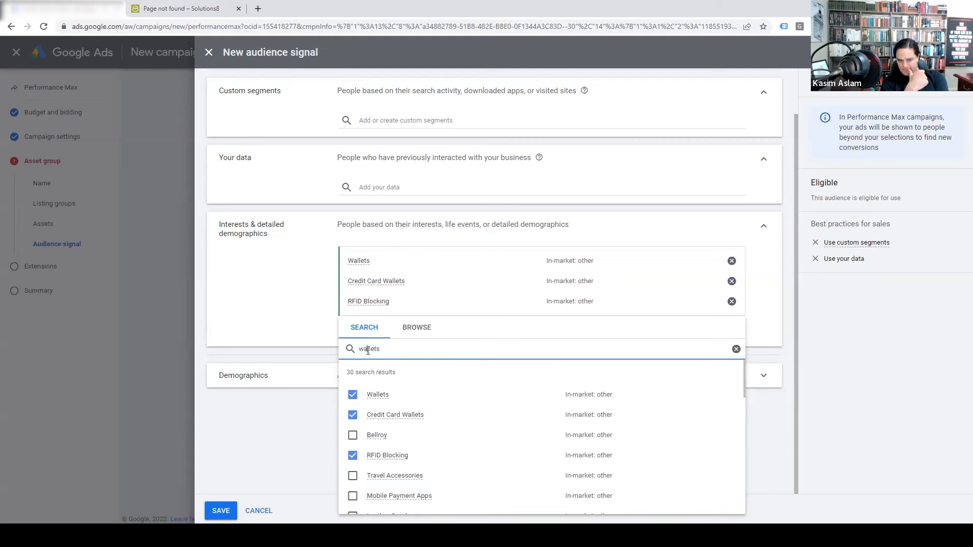
type("bicycles")
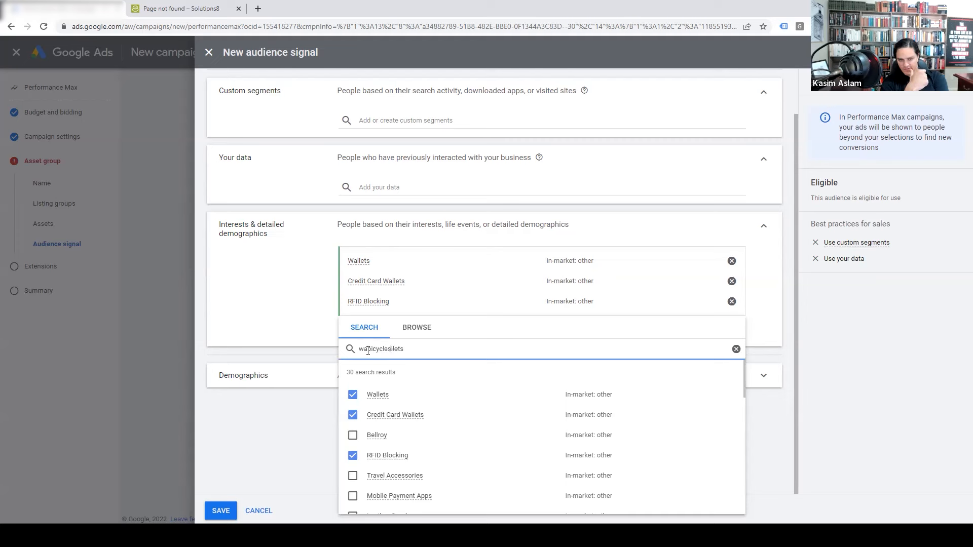
double_click(368, 349)
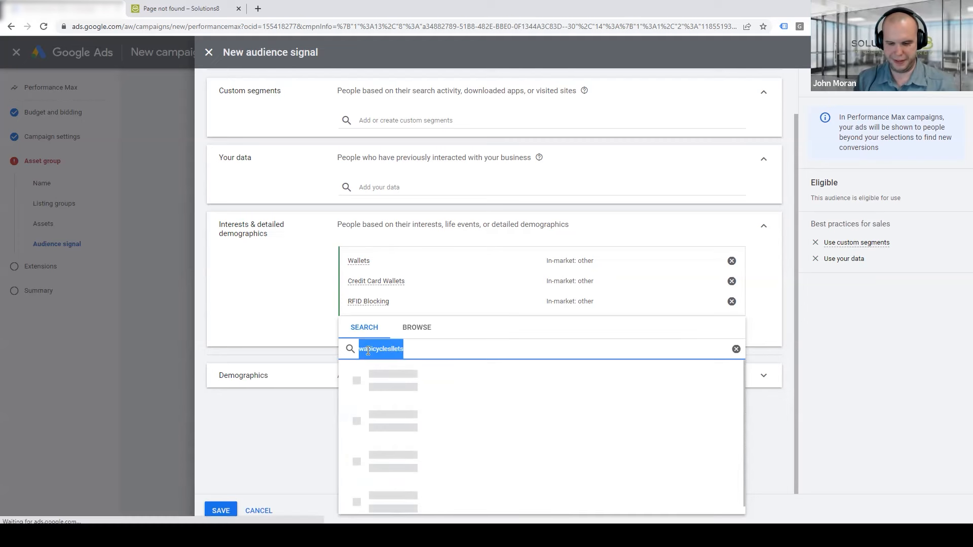
type("bicycles")
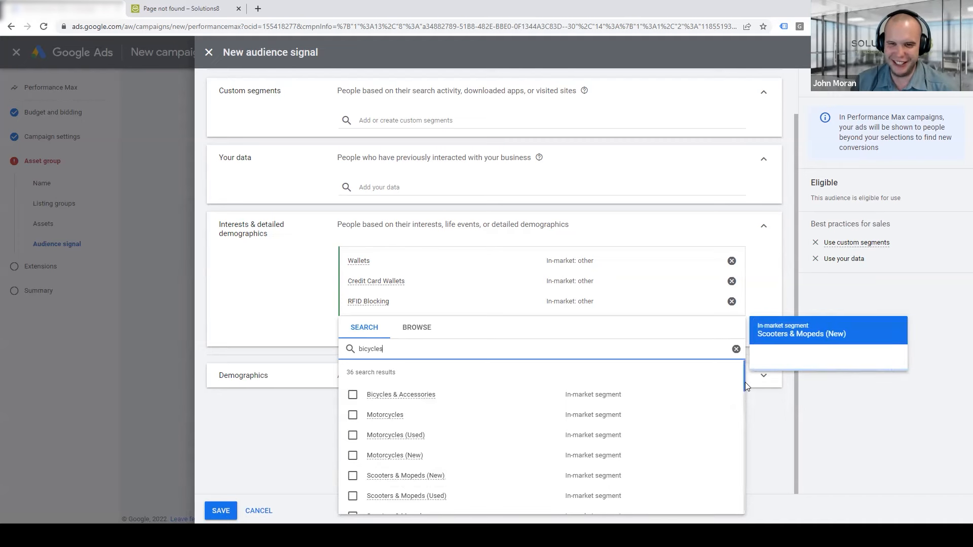
scroll(744, 383, "down", 1)
scroll(743, 386, "down", 3)
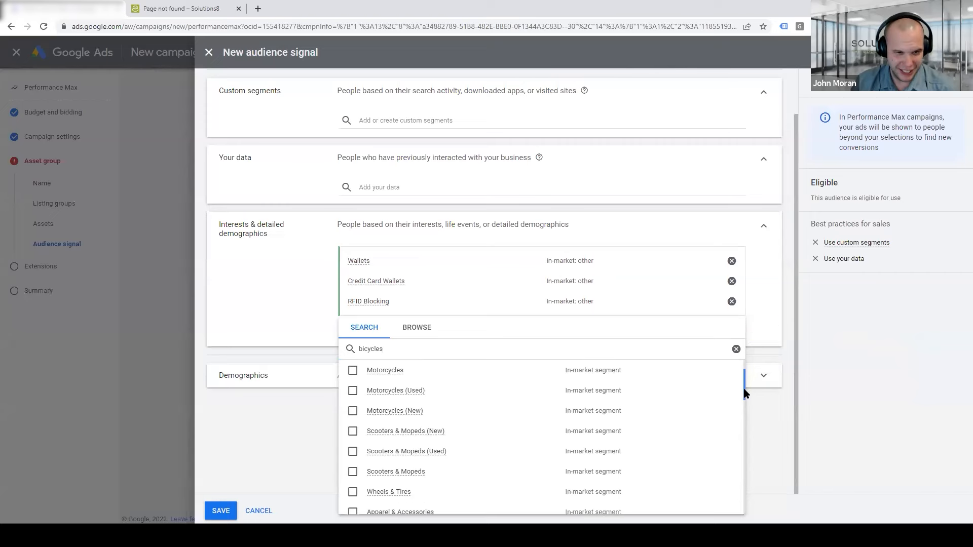
double_click(385, 350)
key("BackSpace")
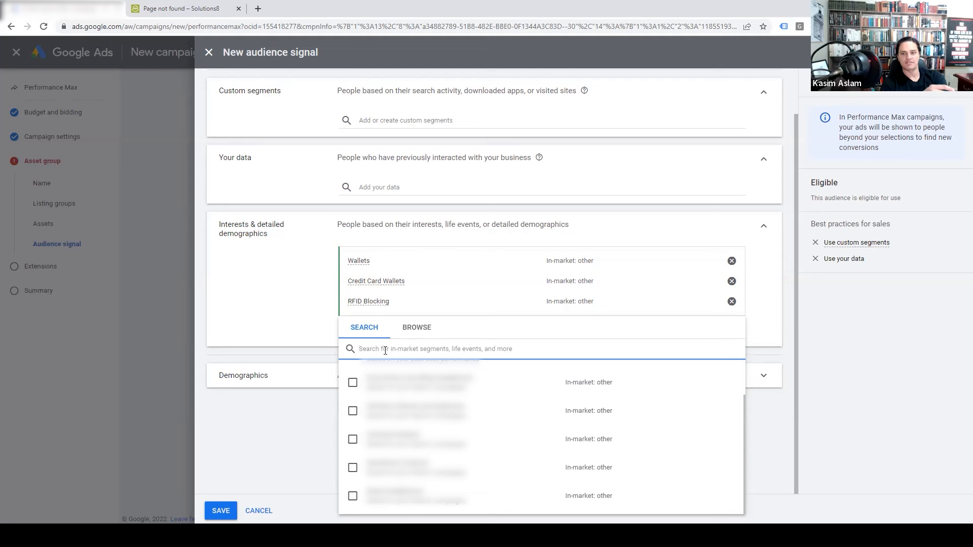
Open the custom segments search and close it without adding any segment
left_click(294, 306)
scroll(296, 311, "up", 1)
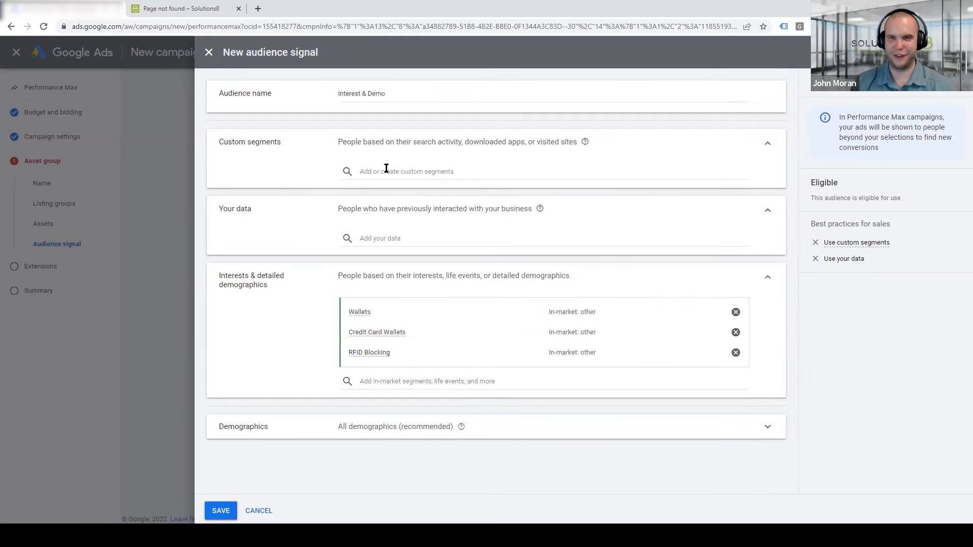
left_click(386, 169)
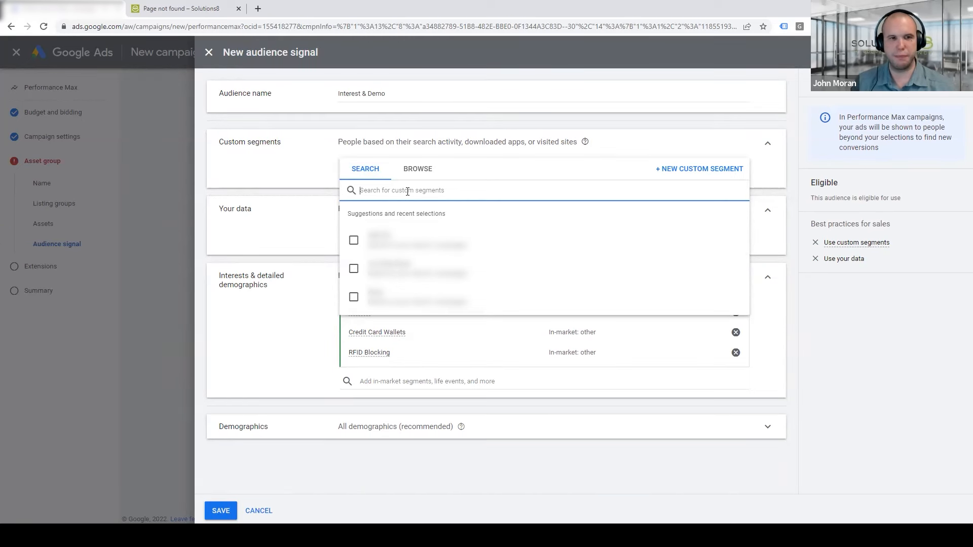
left_click(291, 190)
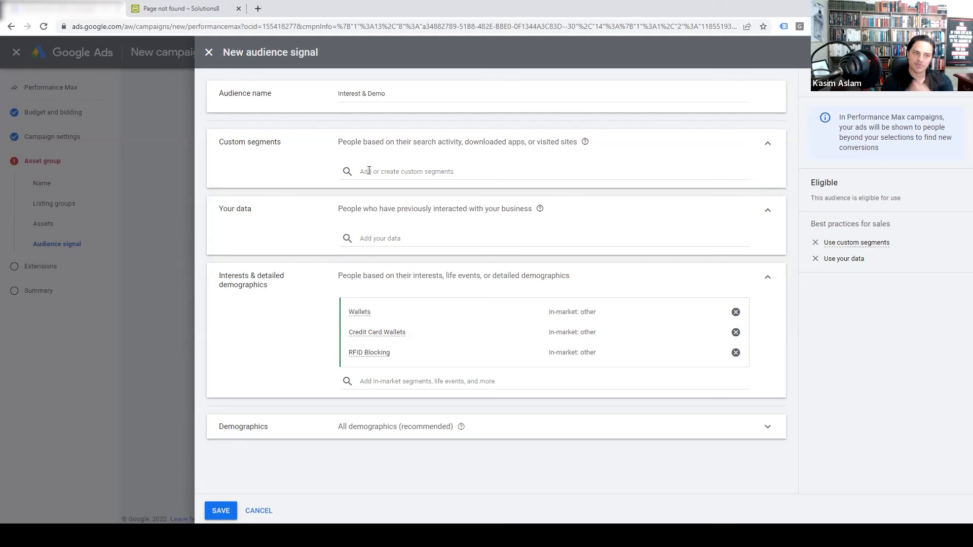
Save the Interest & Demo audience signal and advance through the extensions to the campaign summary
left_click(221, 512)
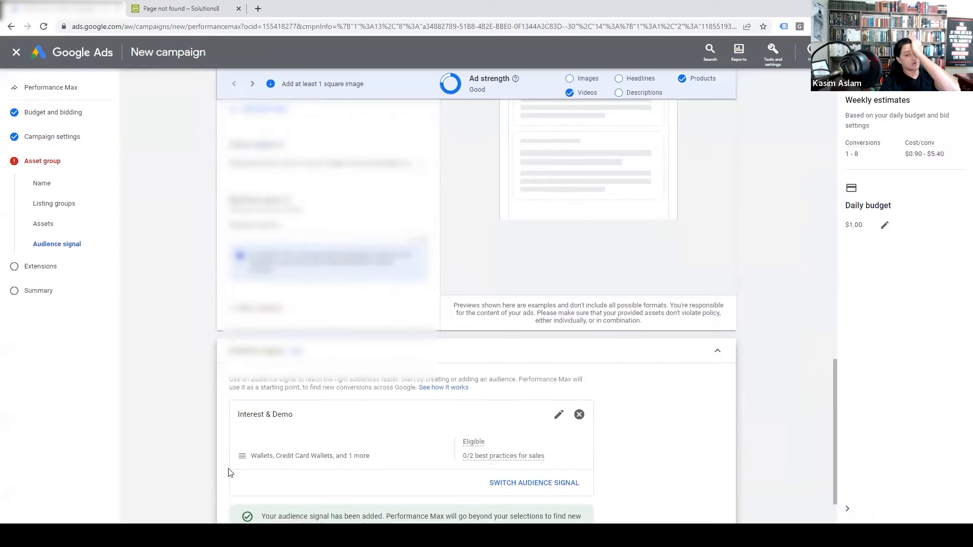
scroll(390, 466, "down", 2)
left_click(725, 503)
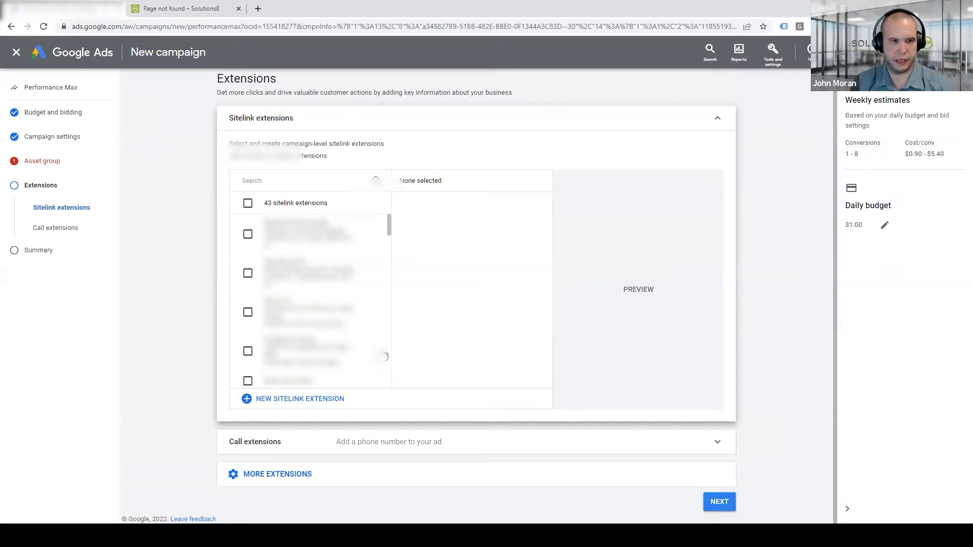
left_click(719, 502)
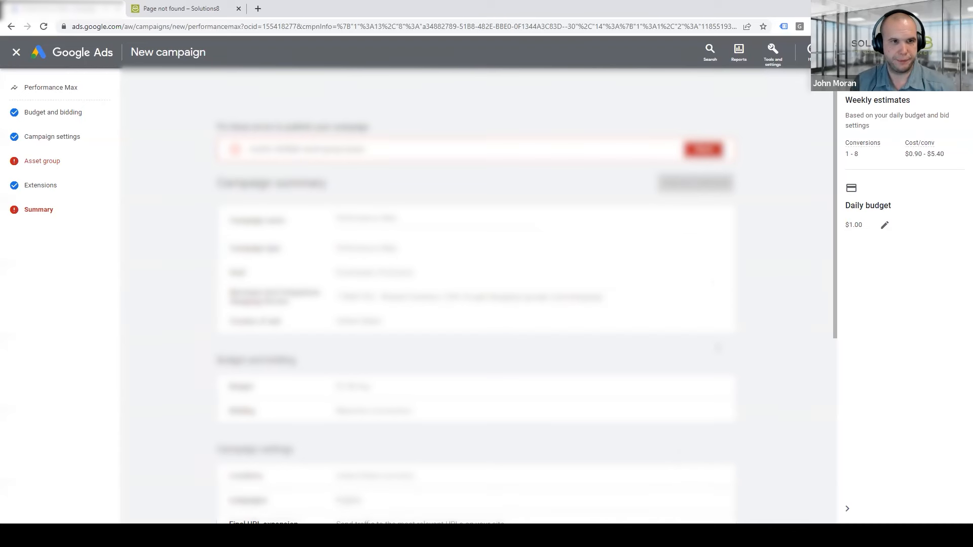
Return from the summary to the asset group's assets to fix the flagged issues
scroll(476, 294, "down", 6)
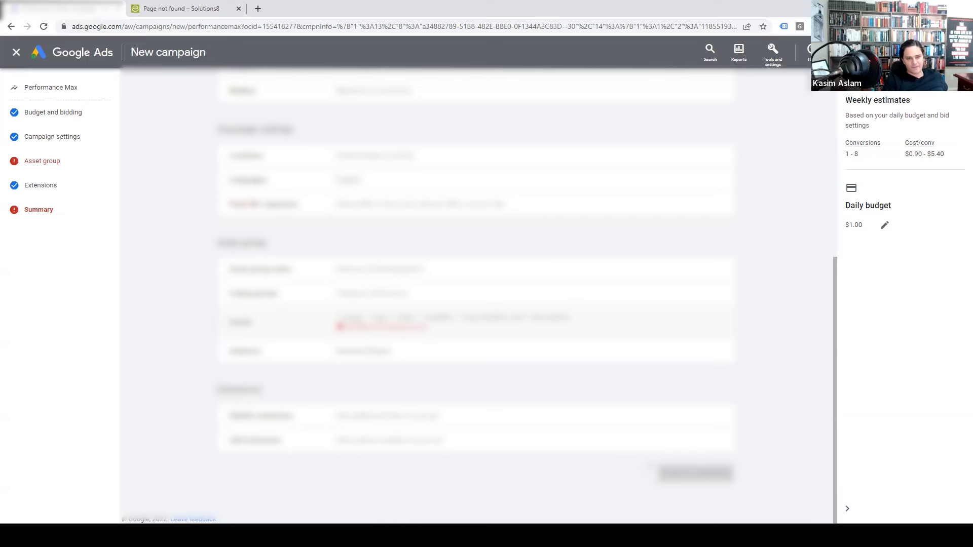
left_click(393, 329)
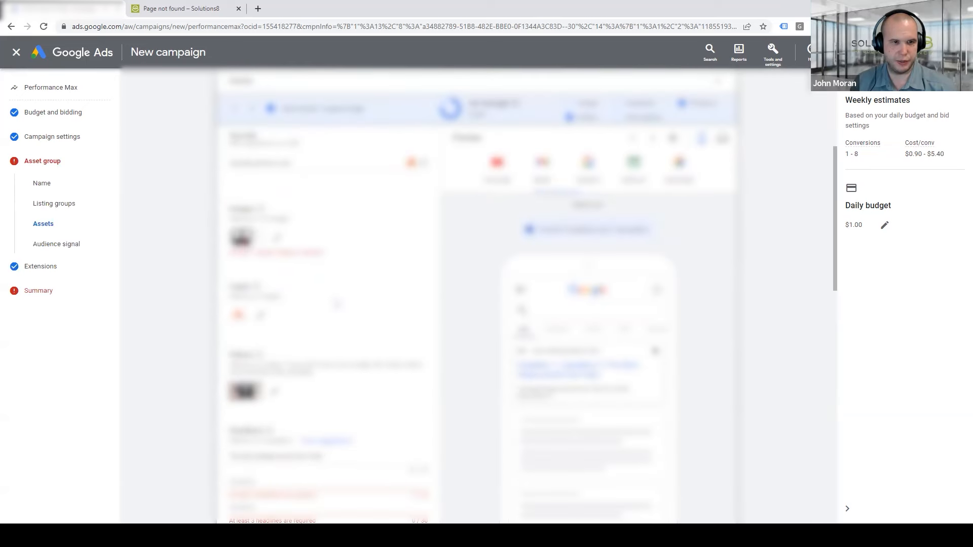
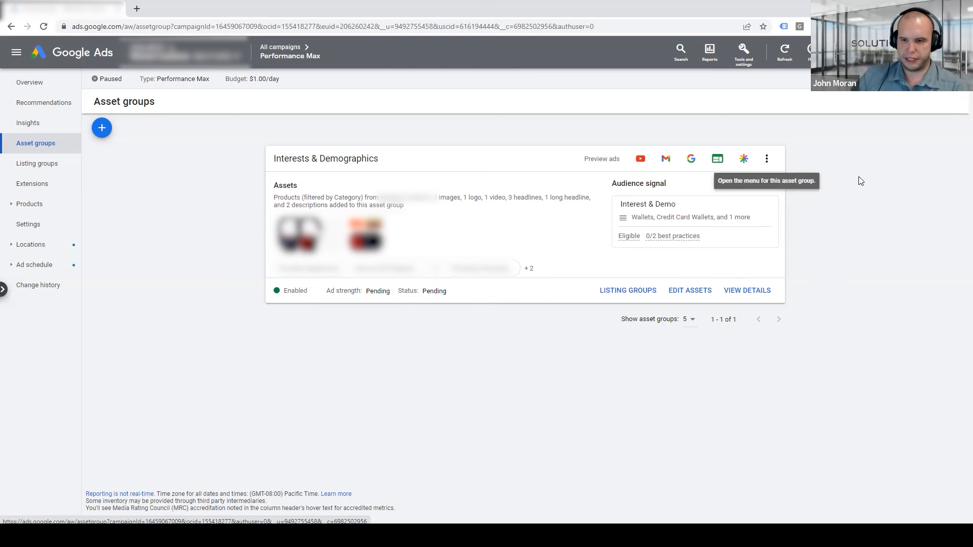
Duplicate the Interests & Demographics asset group and name the copy Search Keywords
left_click(766, 159)
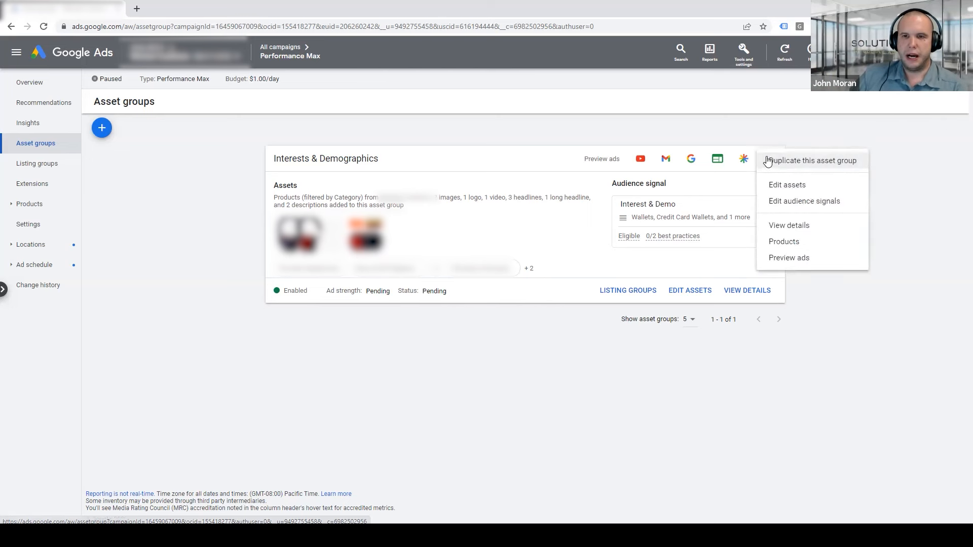
left_click(815, 161)
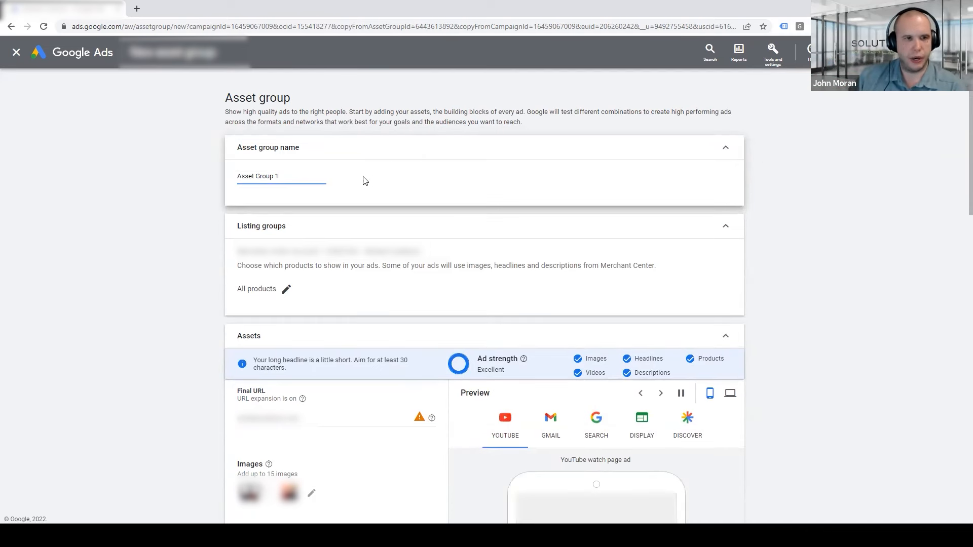
left_click_drag(302, 177, 169, 179)
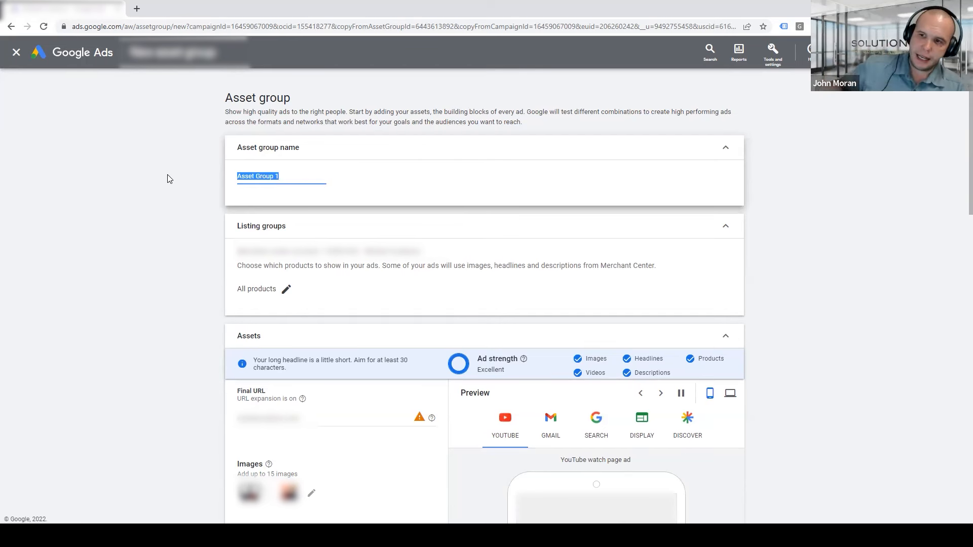
type("Sear")
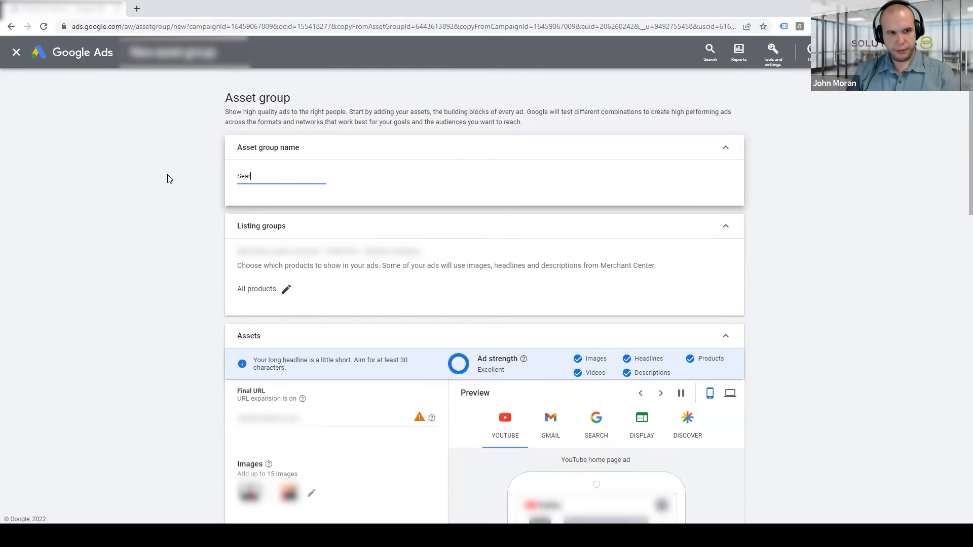
type("ch Keywords")
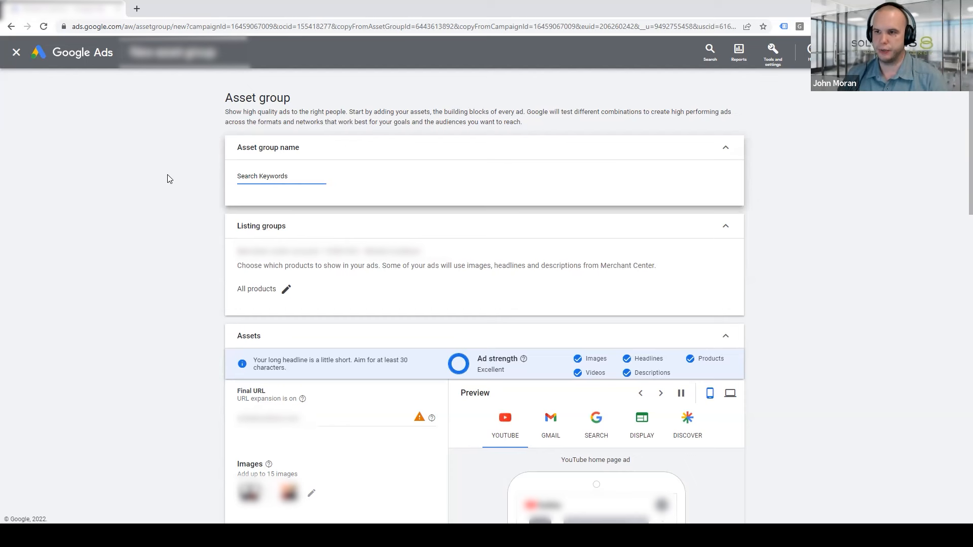
left_click(169, 181)
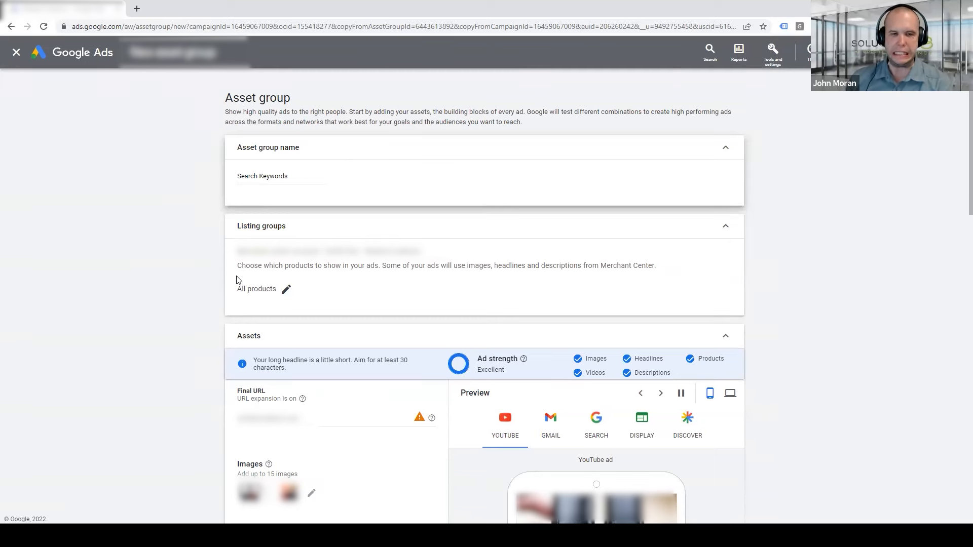
Limit the asset group's listing groups to a selection of products in the Electronics category
left_click(285, 288)
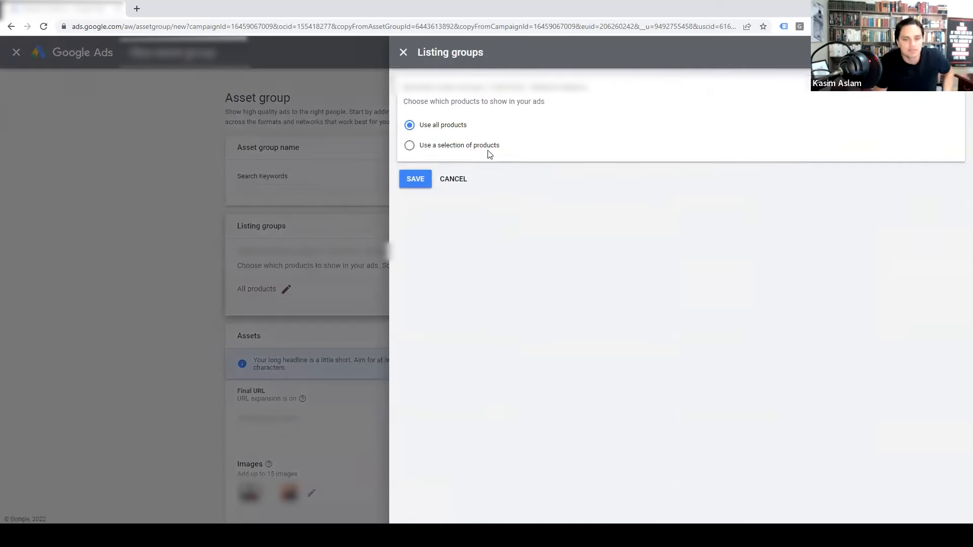
left_click(466, 147)
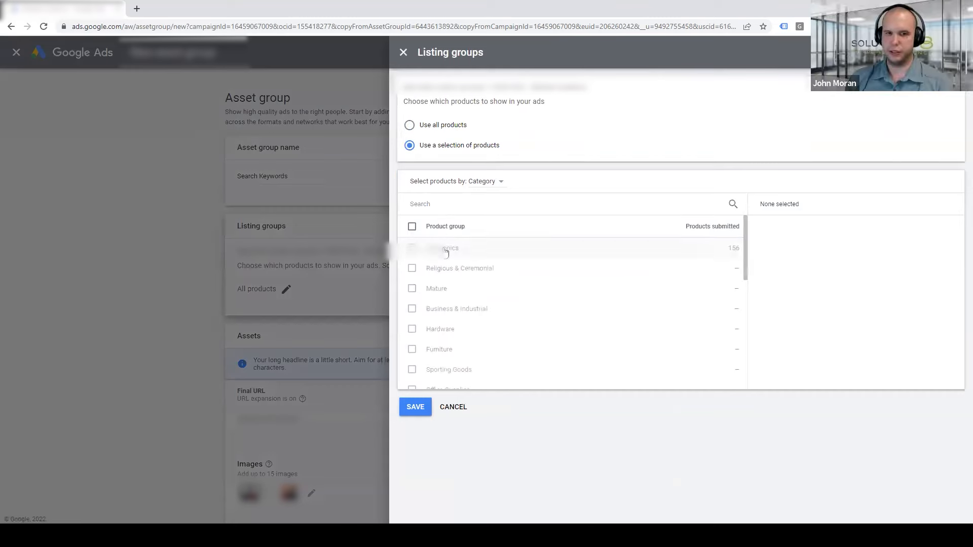
left_click(445, 252)
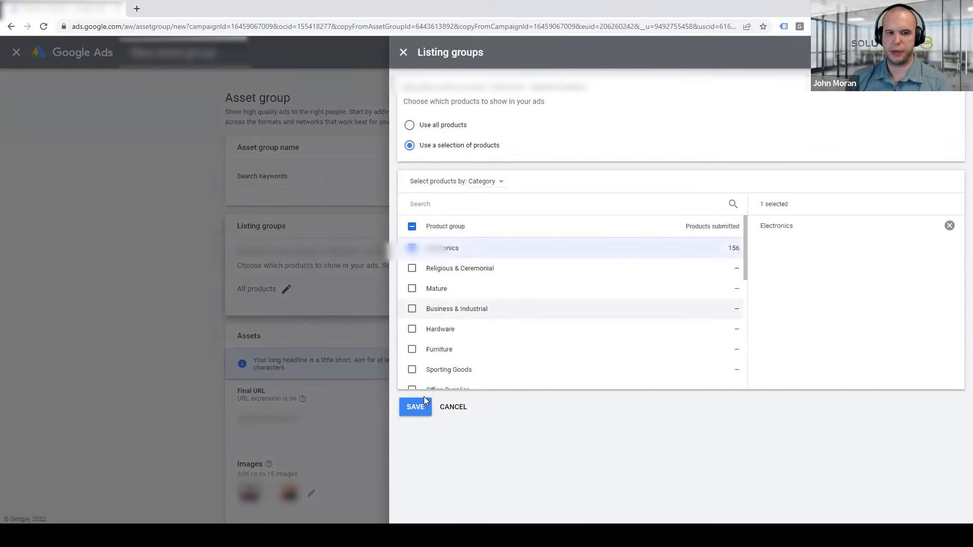
left_click(422, 403)
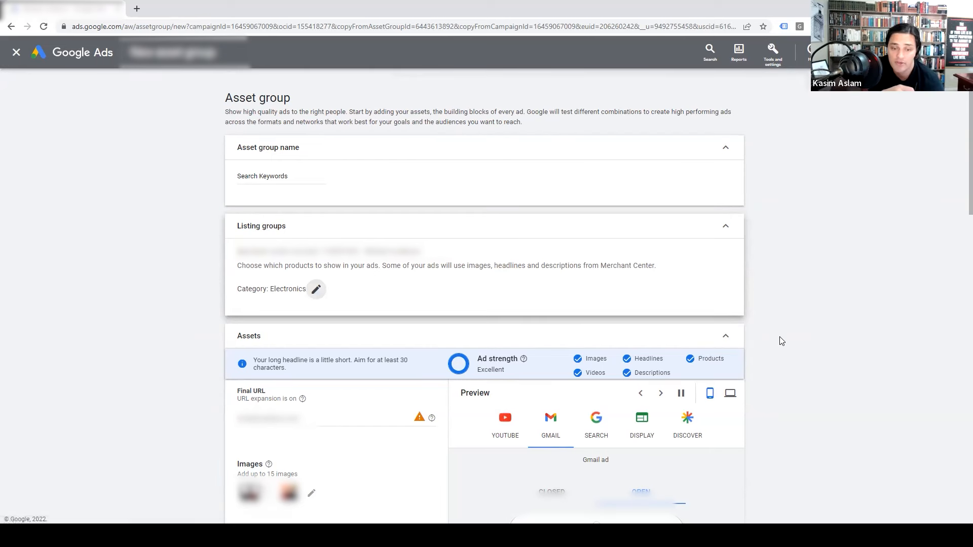
Edit the asset group's audience signal and rename the audience Search Keywords and Terms
scroll(784, 341, "down", 15)
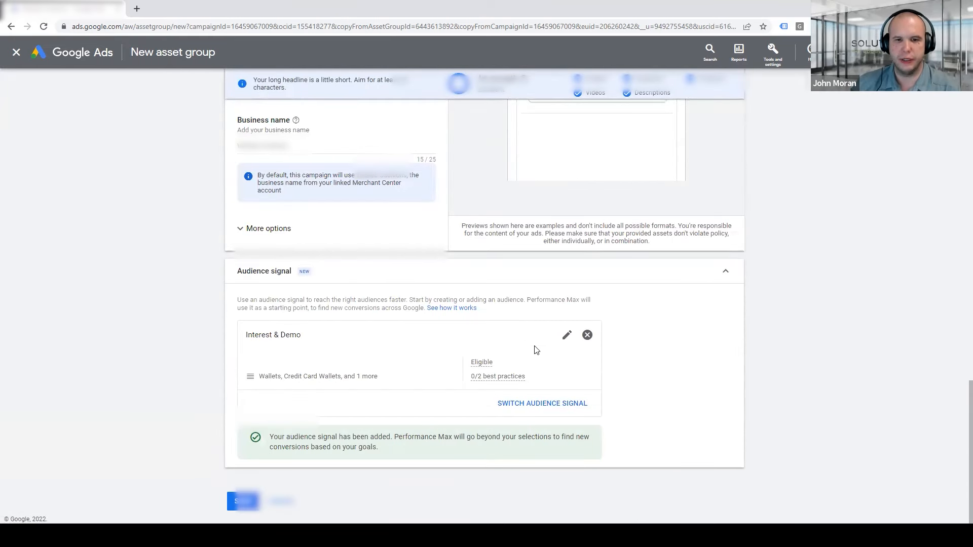
left_click(568, 338)
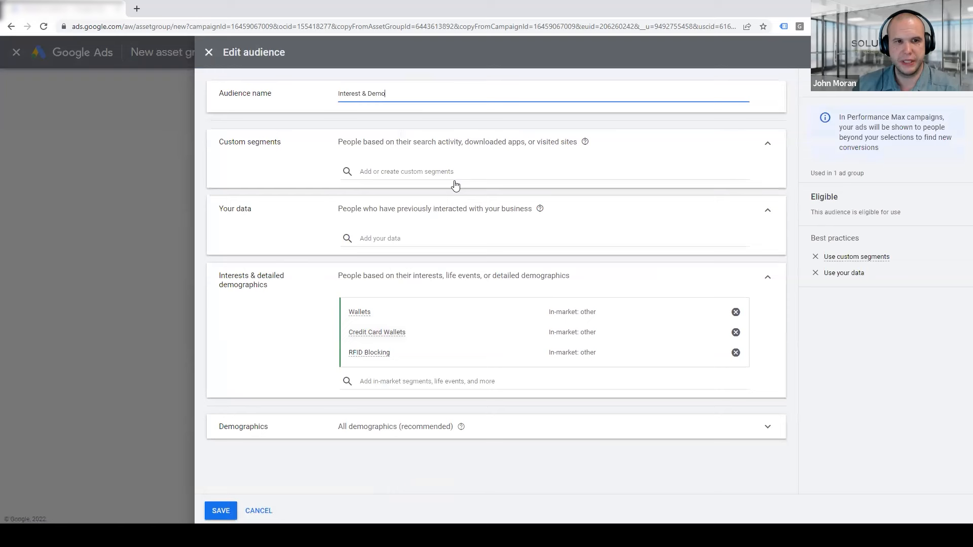
left_click_drag(390, 93, 279, 96)
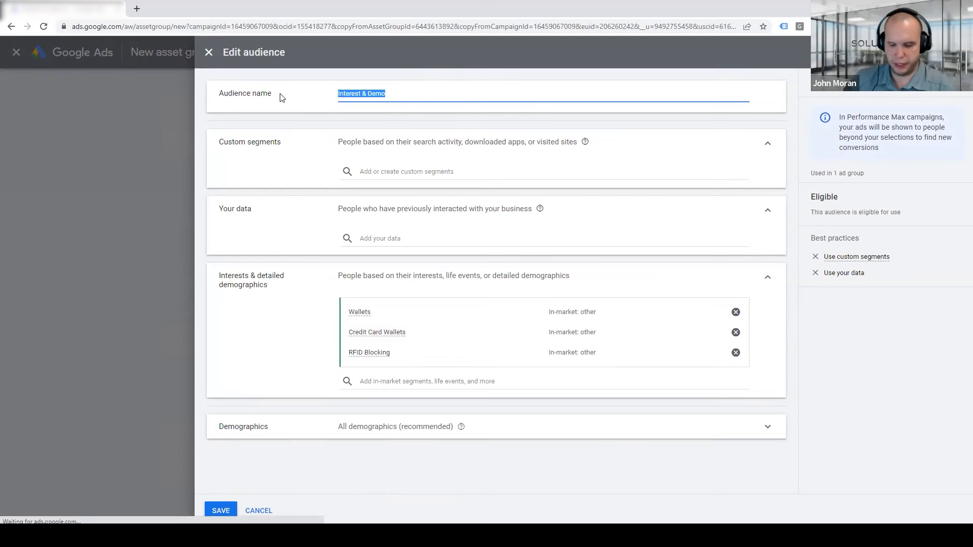
type("Search")
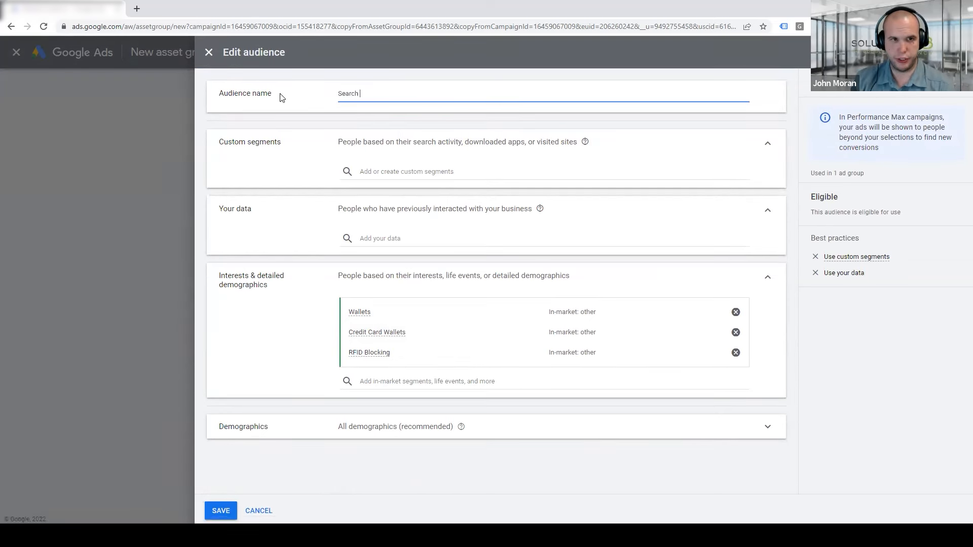
type(" Ke")
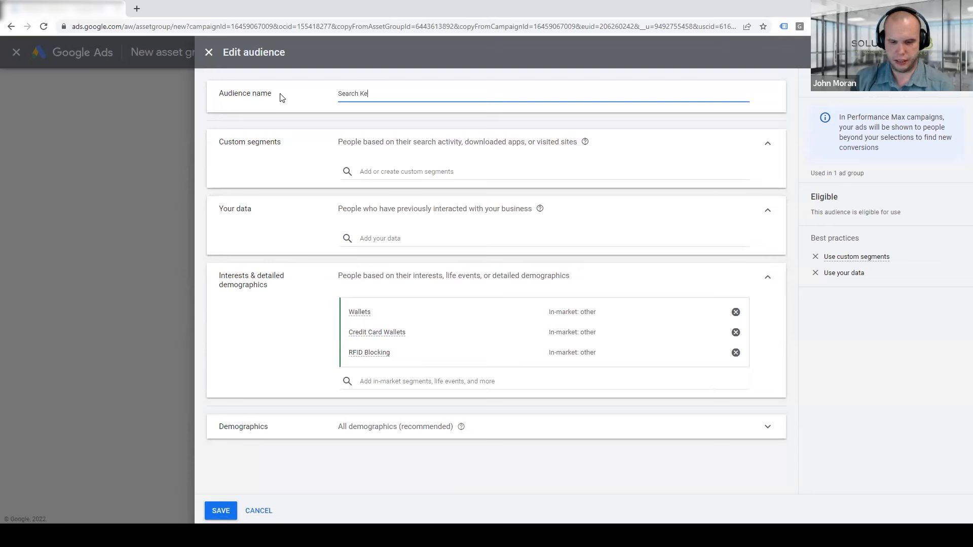
type("ywords  and Terms")
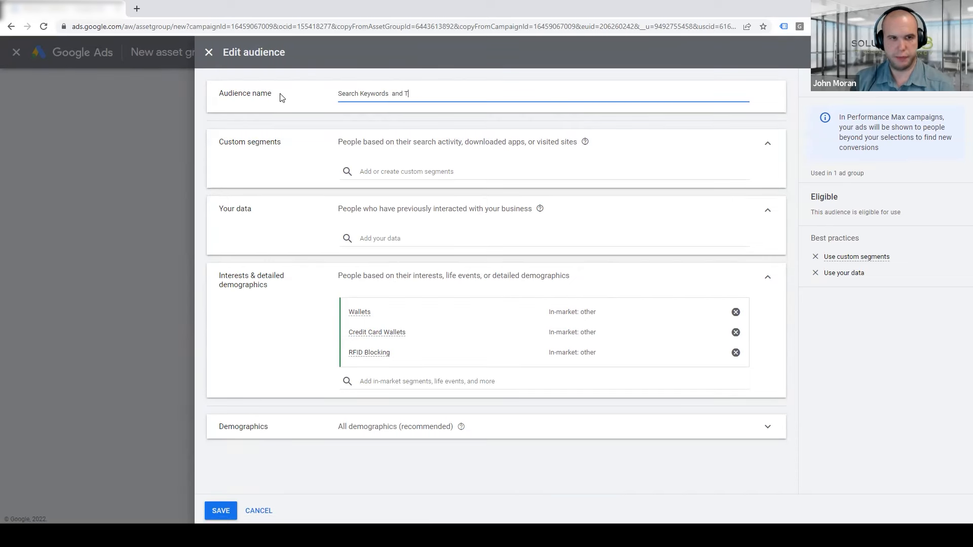
Start a new custom segment of people who searched Google terms and add the term mens wallet
left_click(370, 172)
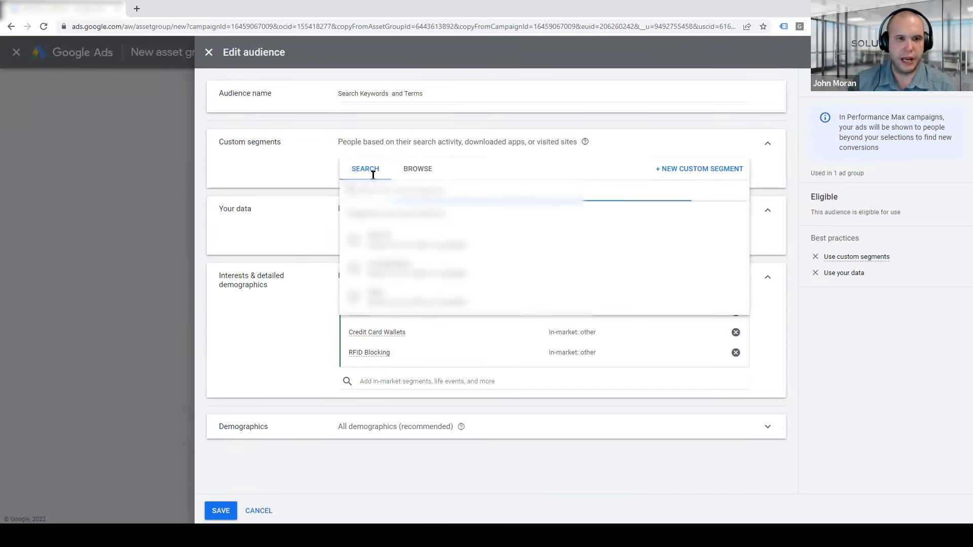
left_click(412, 174)
left_click(365, 172)
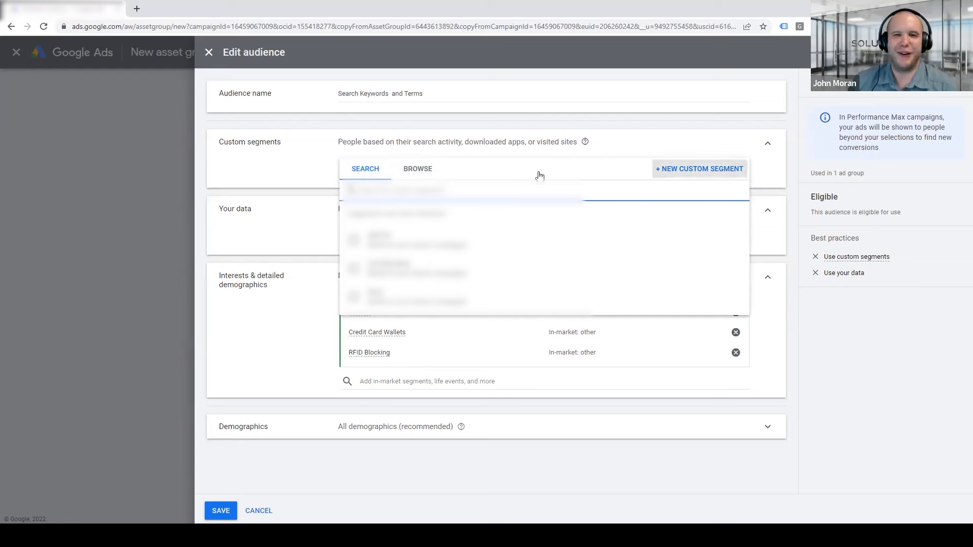
left_click(707, 173)
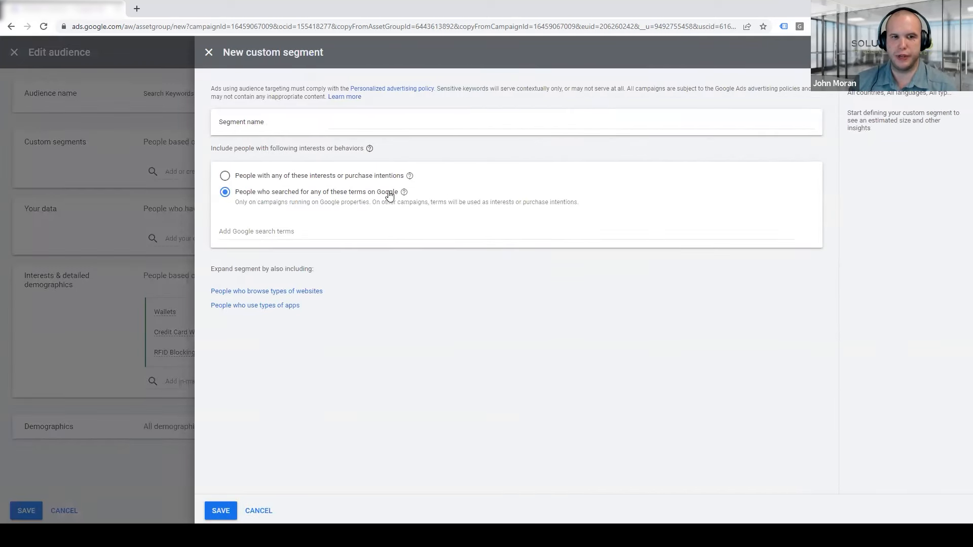
left_click(329, 231)
type("mens wallet")
key("Return")
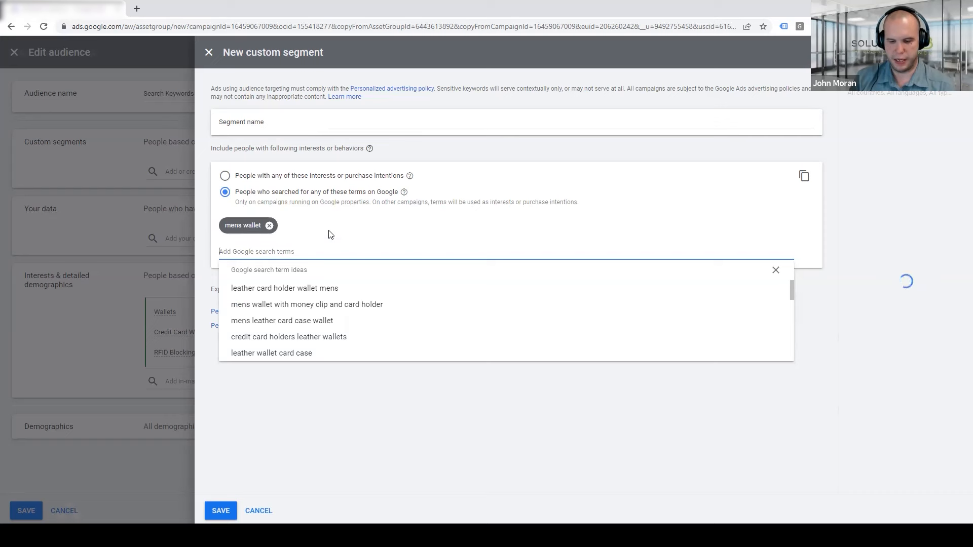
Add the search terms brown leather wallet and thin wallaet to the custom segment
type("brown leather wallet")
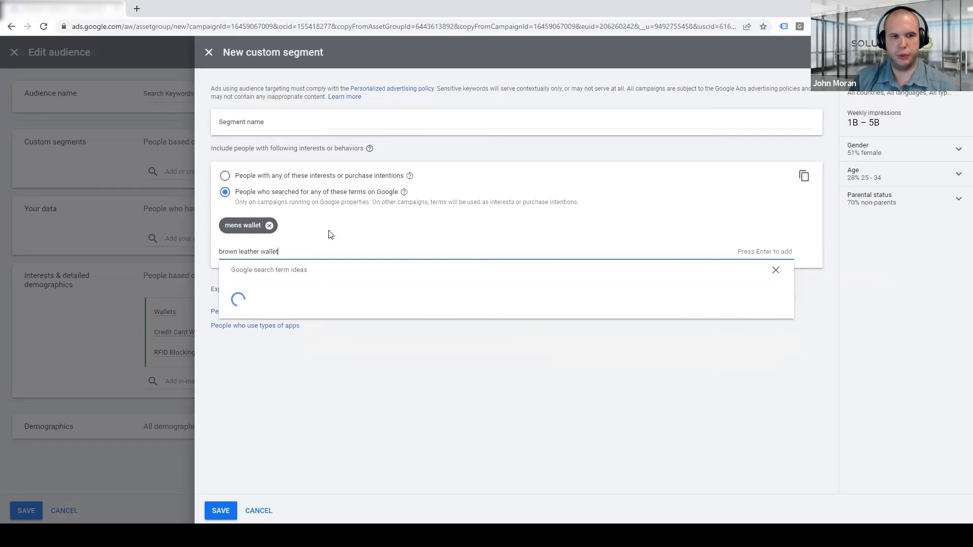
key("Return")
type("thi")
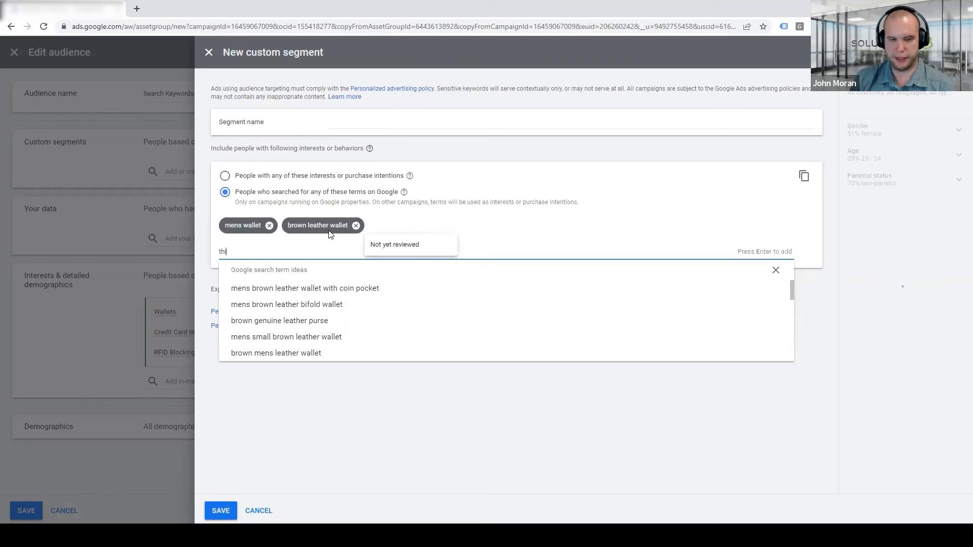
type("n wallaet")
key("Return")
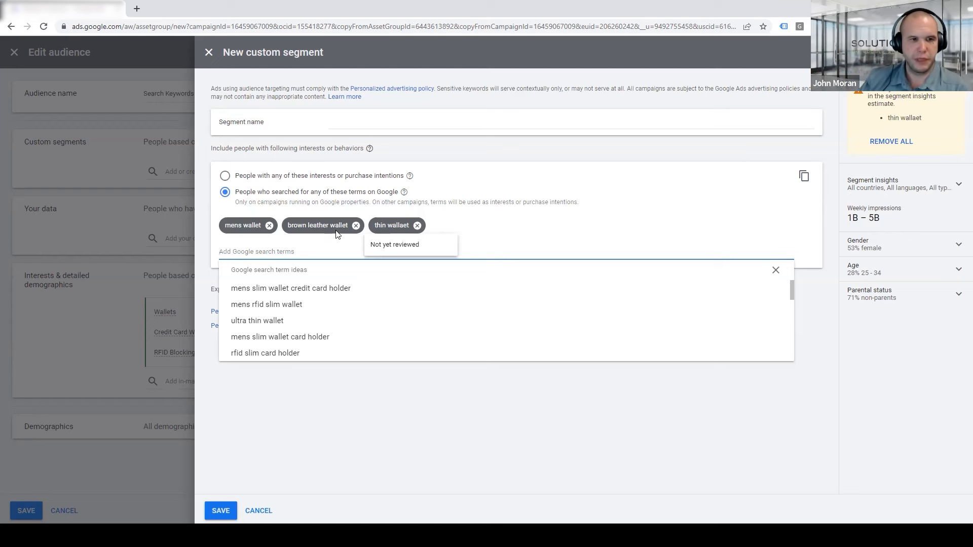
Add five suggested slim and RFID wallet terms to the segment and remove the thin wallaet term
left_click(299, 288)
left_click(300, 288)
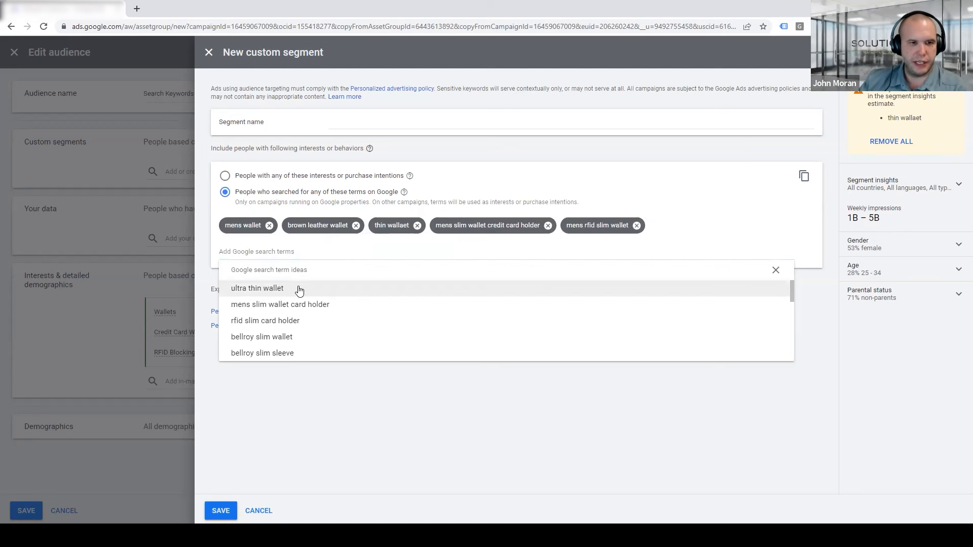
left_click(298, 288)
left_click(295, 288)
left_click(291, 310)
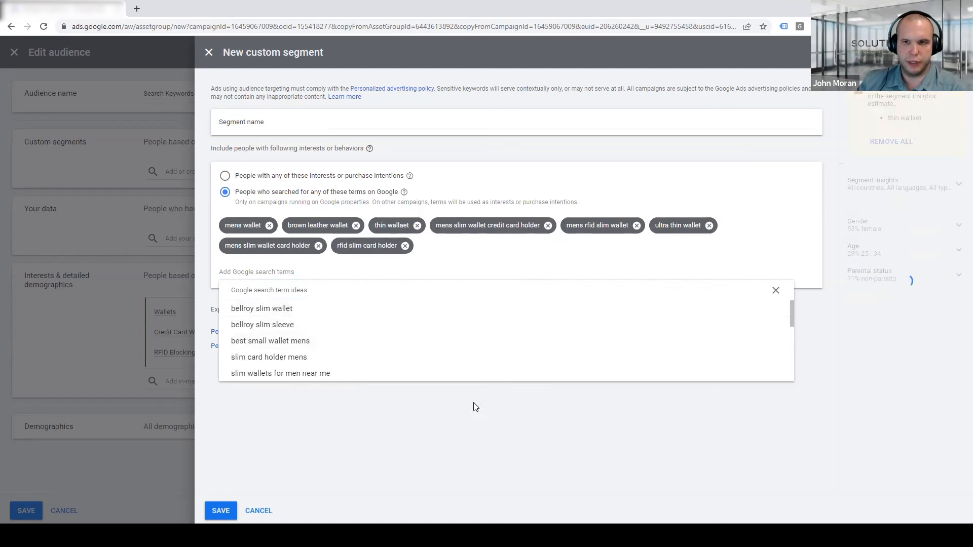
left_click(473, 404)
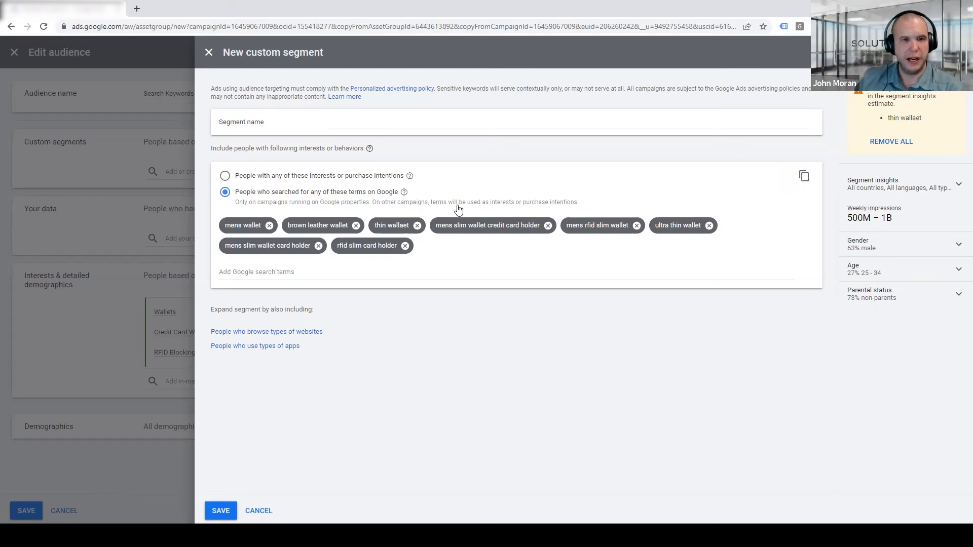
left_click(417, 228)
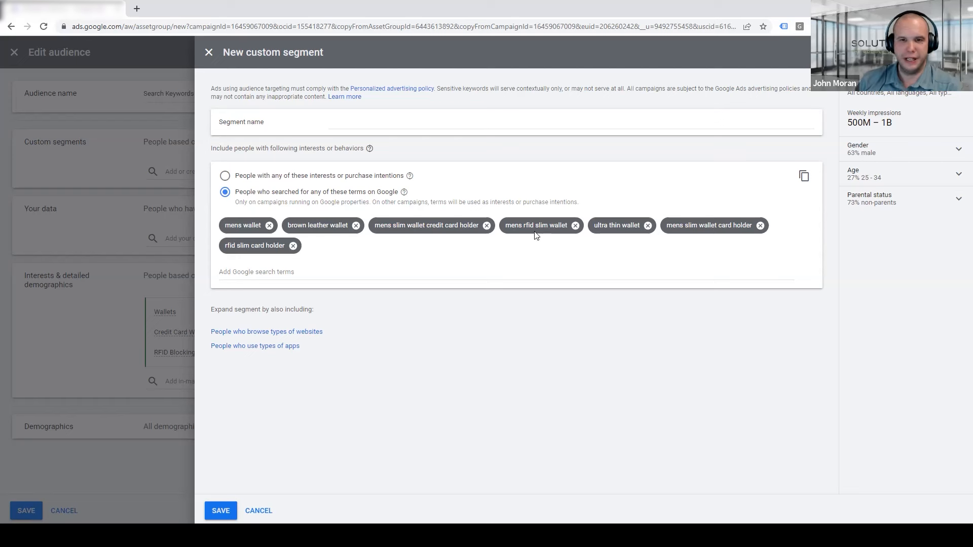
Name the custom segment Top Search Keywords and Terms and save it
left_click(416, 121)
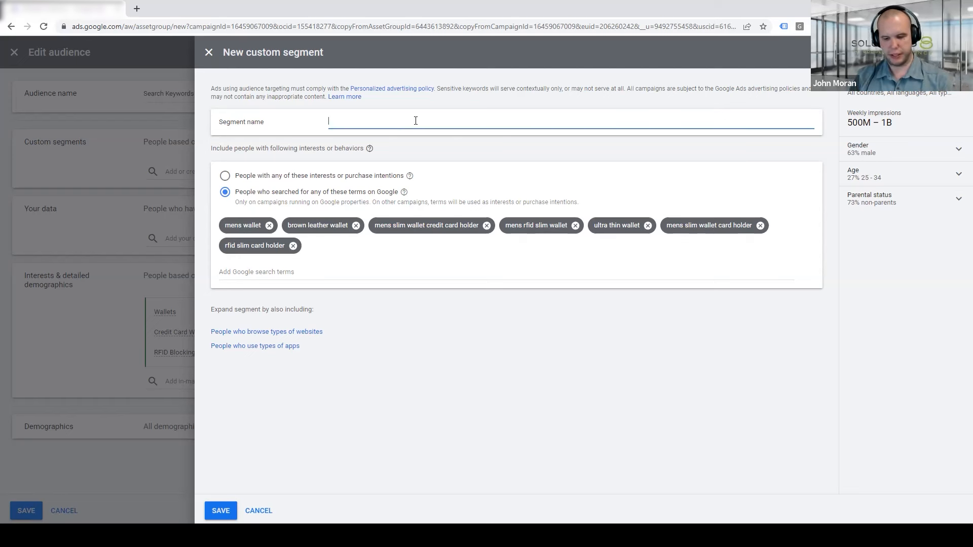
type("Top Sear")
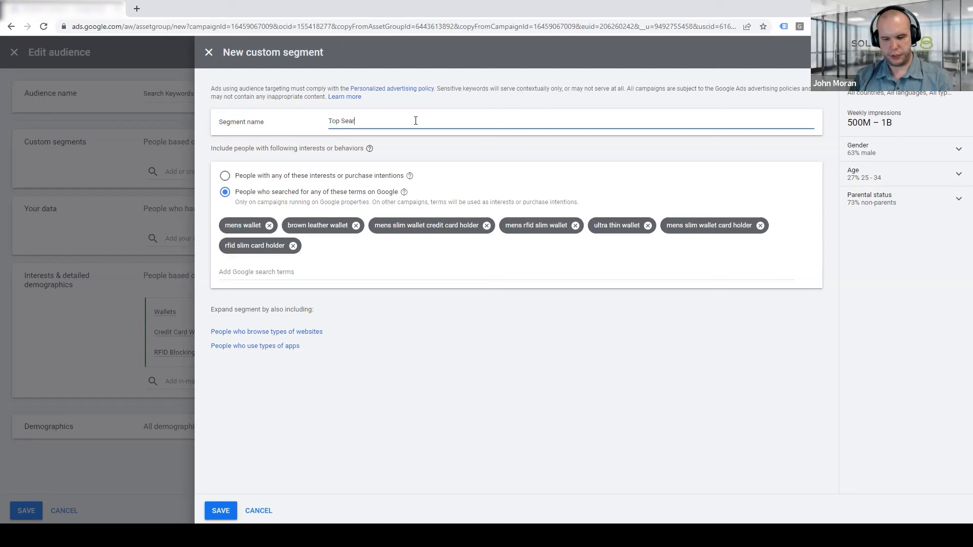
type("ch Keywords and Terms")
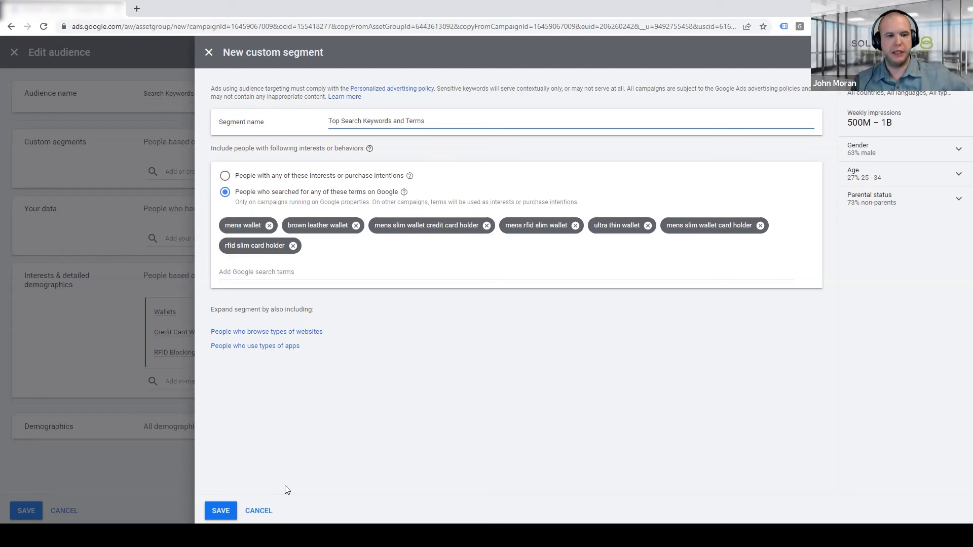
left_click(221, 511)
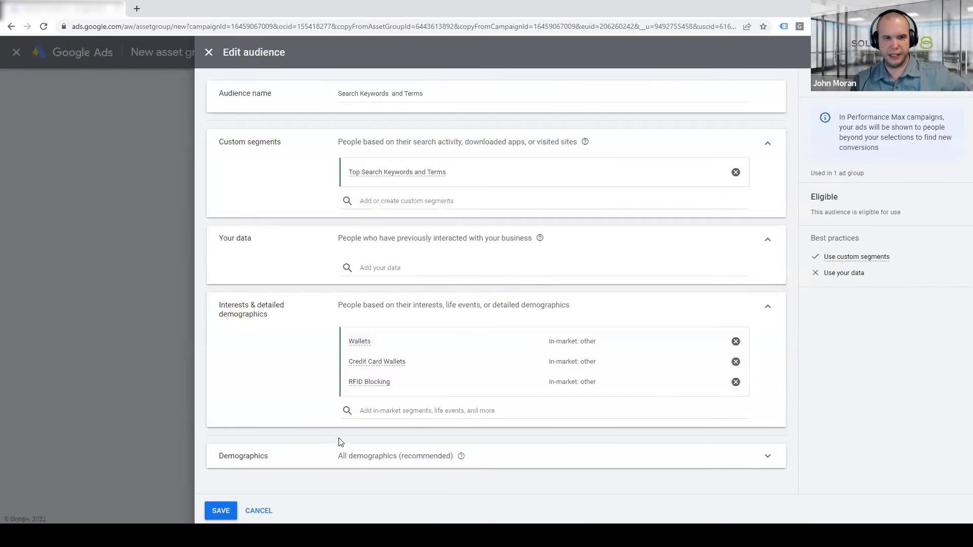
Save the audience as a copy named Search Keywords and Terms, then save the new asset group
left_click(220, 511)
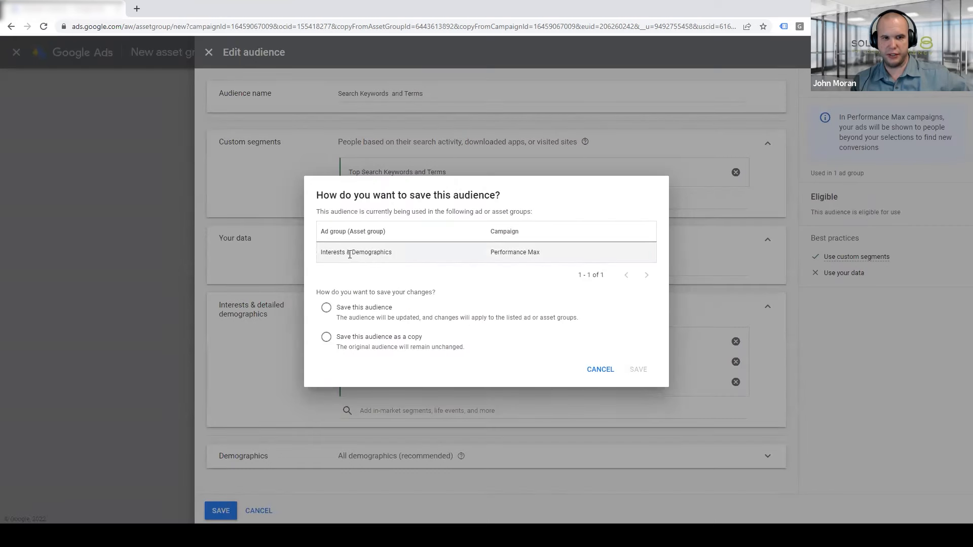
left_click(355, 337)
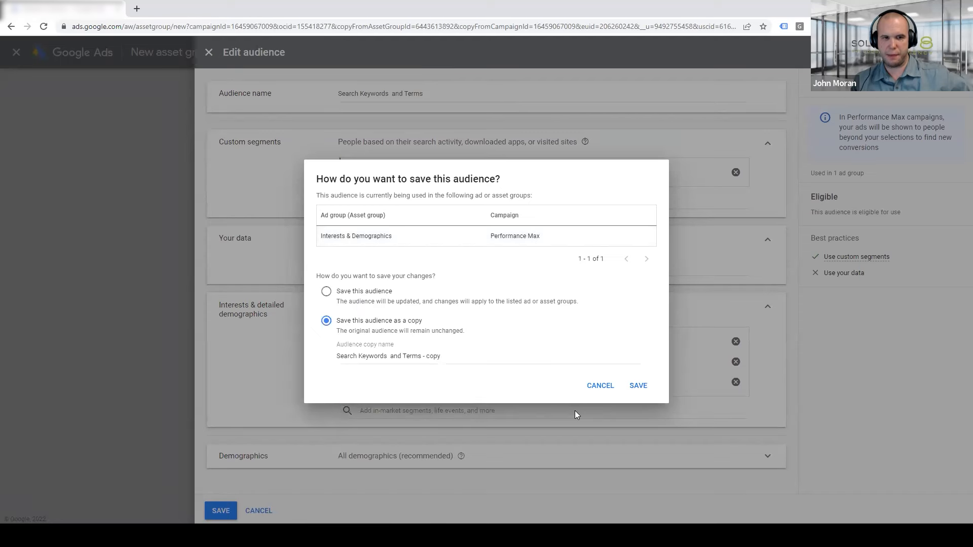
left_click_drag(421, 355, 459, 355)
key("BackSpace")
left_click(636, 387)
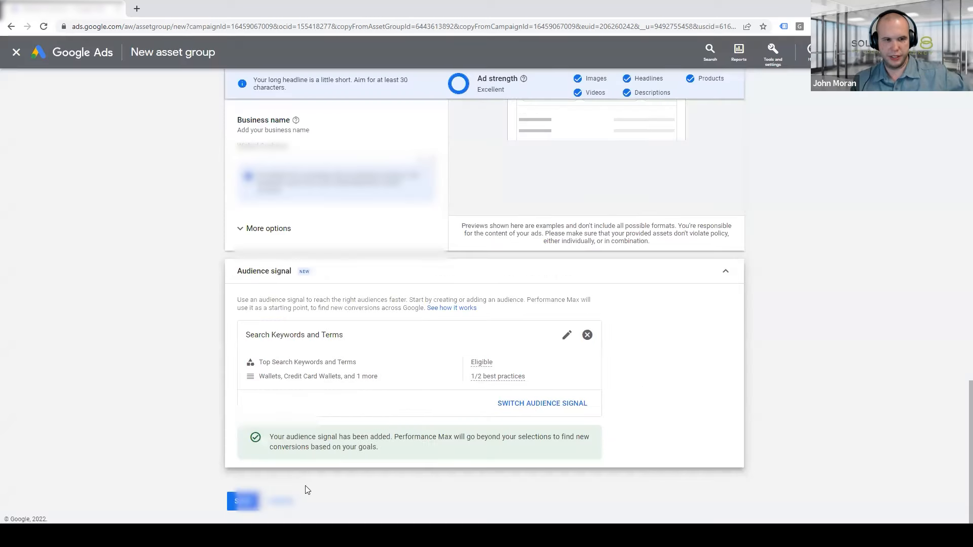
left_click(243, 501)
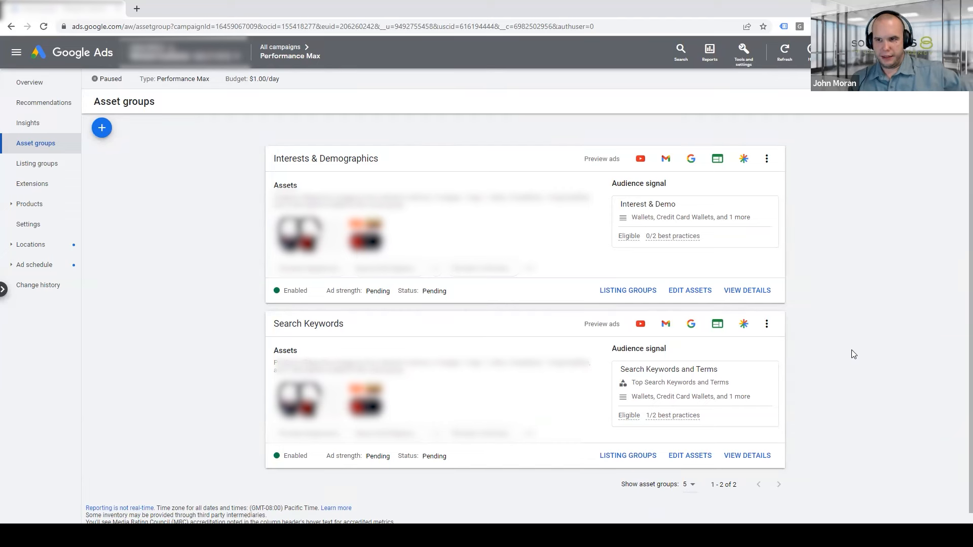
Open the listing groups report and add the All conv., All conv. rate, All conv. value and All conv. value / cost columns
left_click(48, 174)
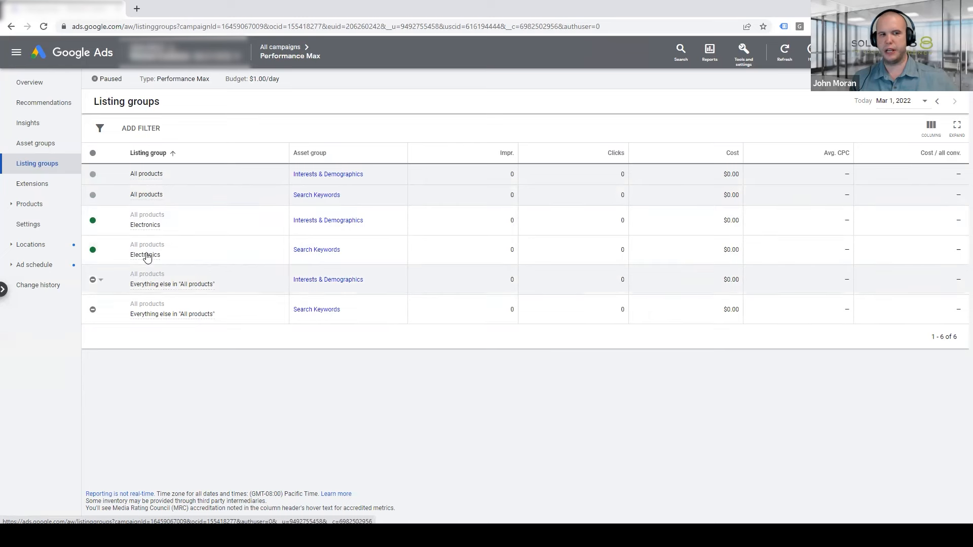
mouse_move(147, 257)
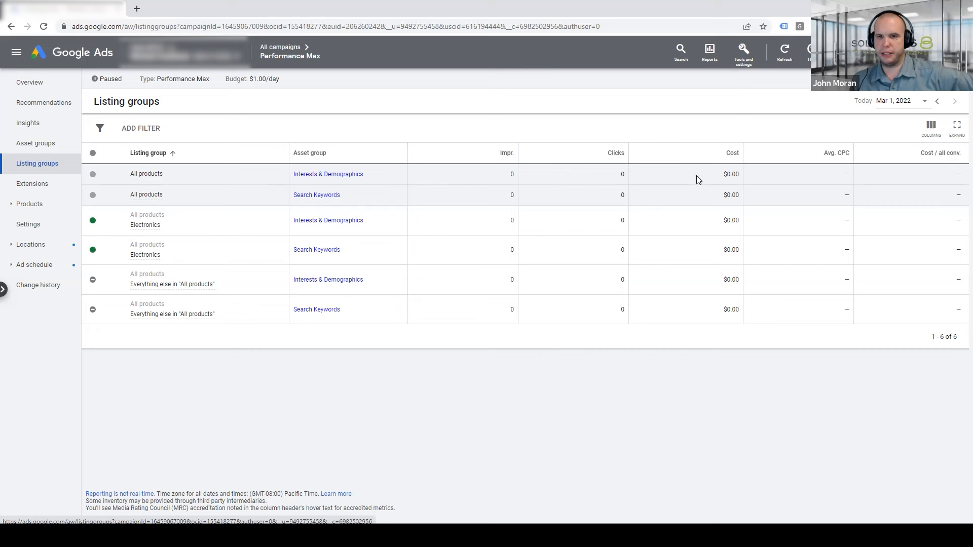
left_click(935, 127)
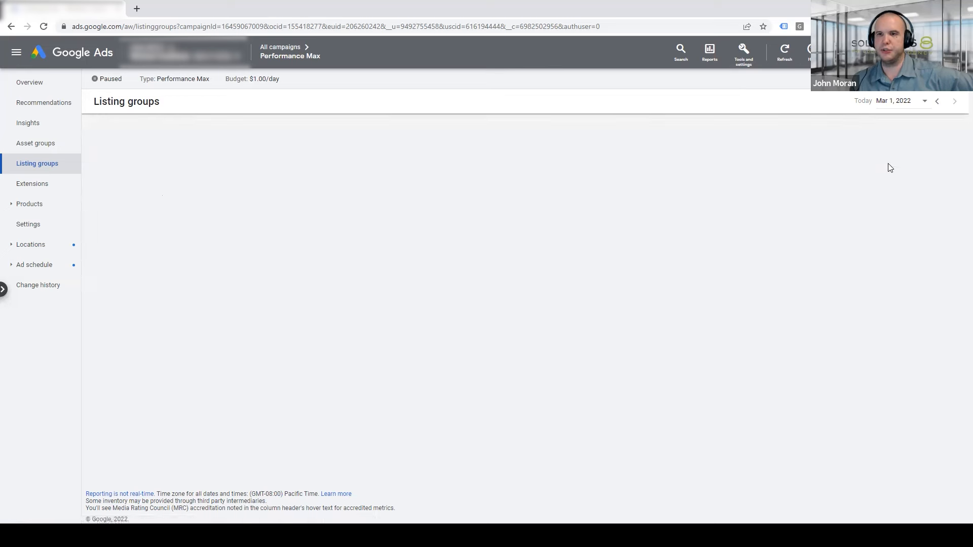
left_click(282, 190)
left_click(274, 221)
left_click(485, 223)
left_click(566, 218)
left_click(293, 239)
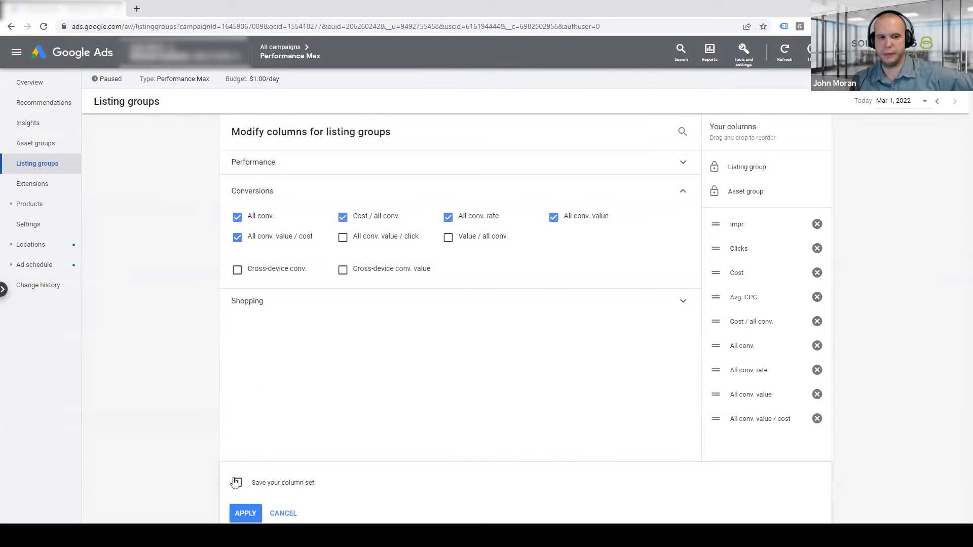
left_click(251, 513)
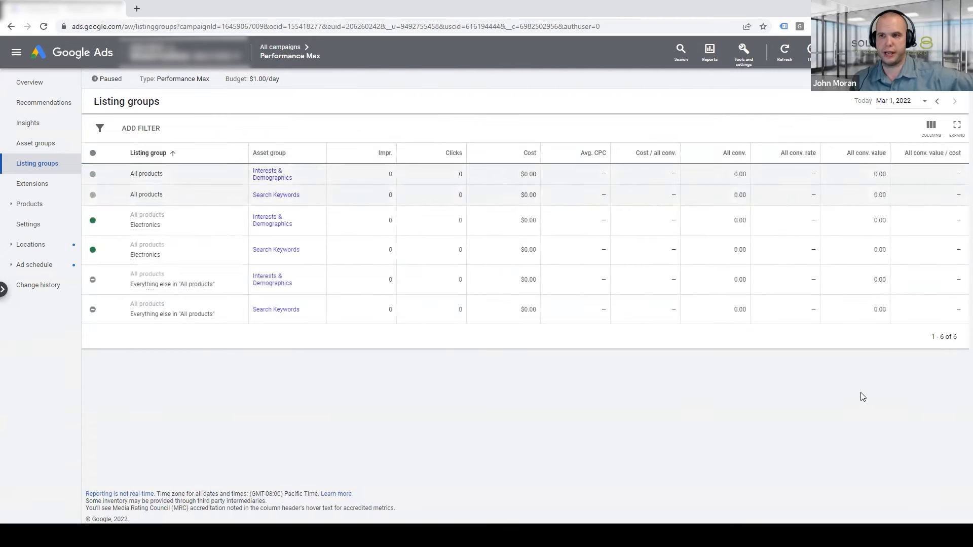